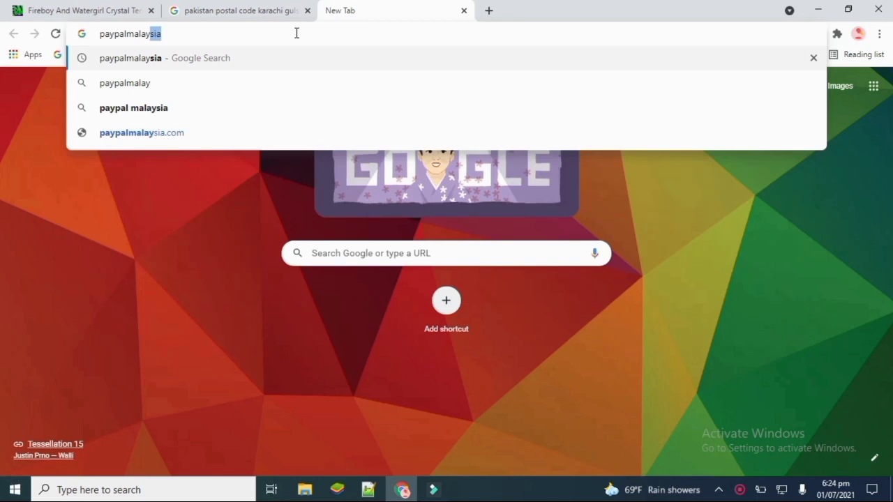
- Search Google for paypalmalaysia and open the 'PayPal Malaysia: Send Money' home page
key(Return)
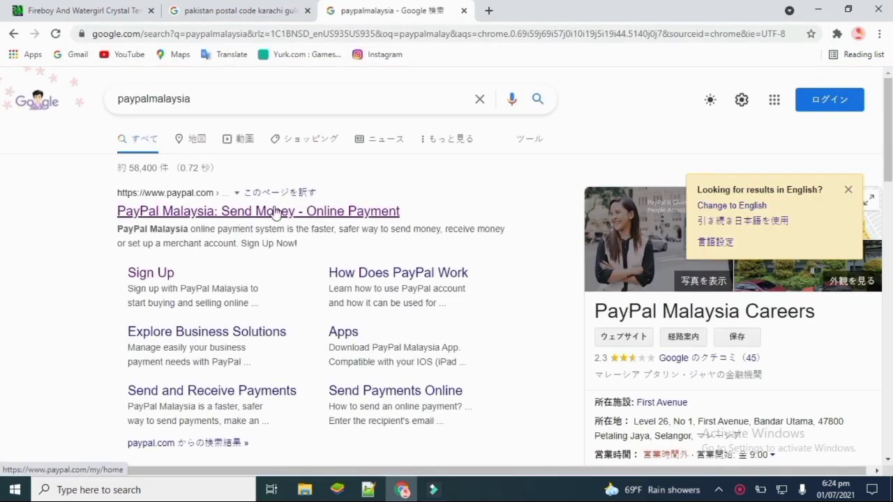
click(266, 213)
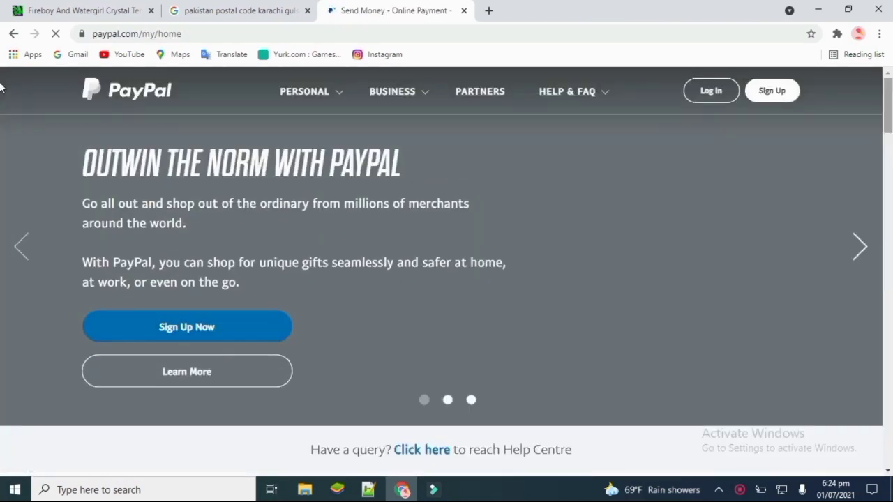
scroll(3, 132, down, 2)
scroll(887, 82, up, 1)
scroll(1, 147, down, 9)
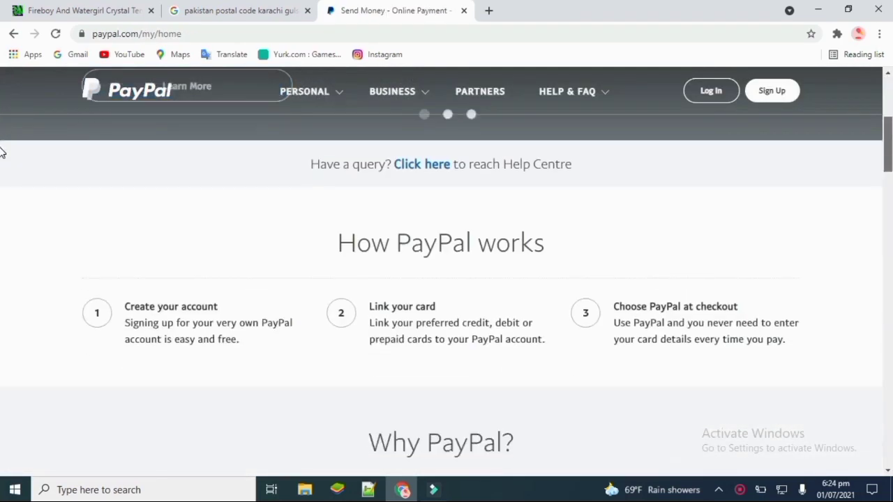
scroll(877, 144, up, 6)
scroll(878, 144, up, 4)
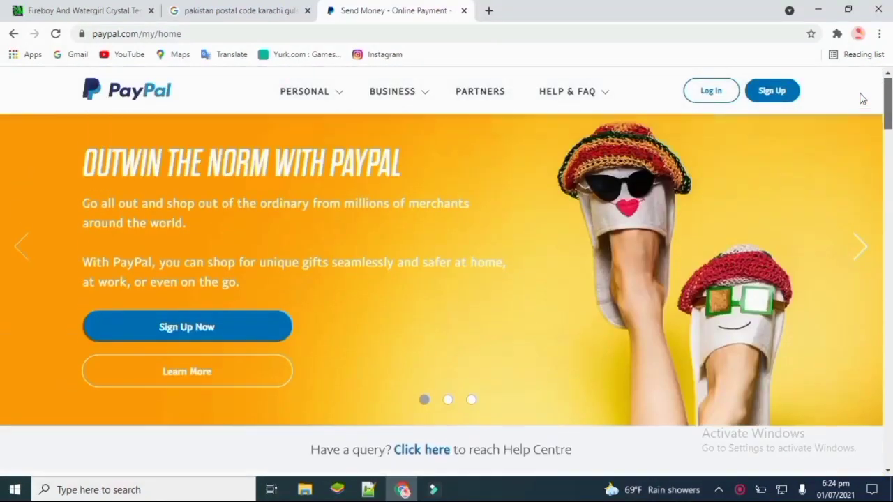
- Start a PayPal sign-up and choose a Business Account
click(194, 328)
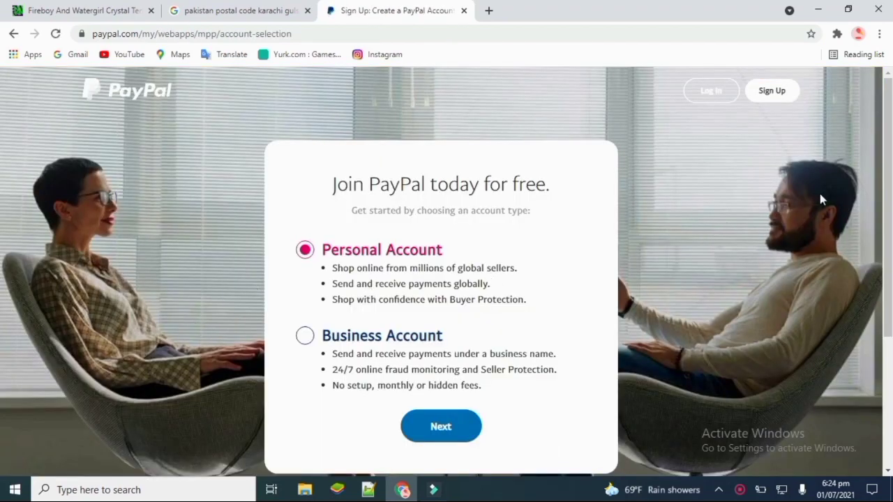
scroll(596, 182, down, 2)
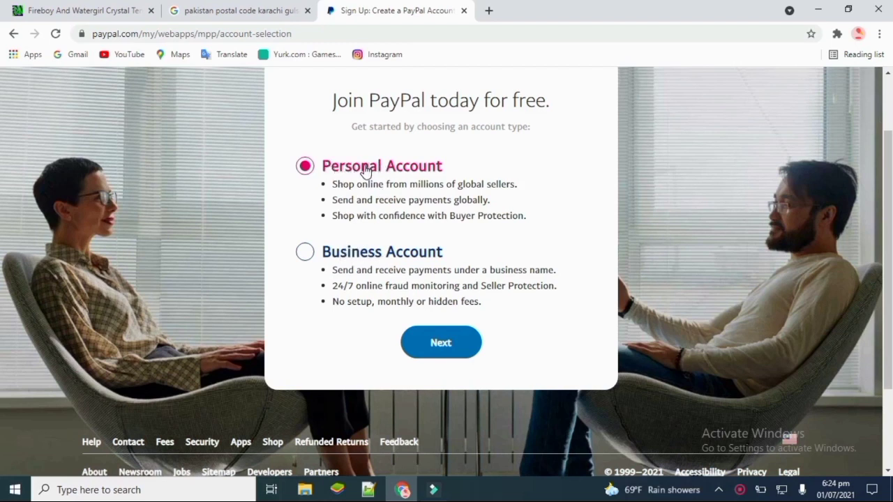
click(309, 254)
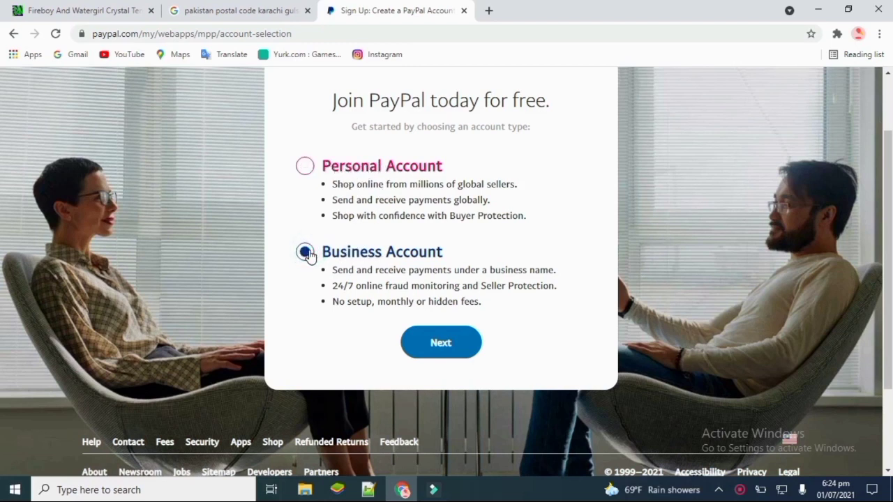
click(432, 338)
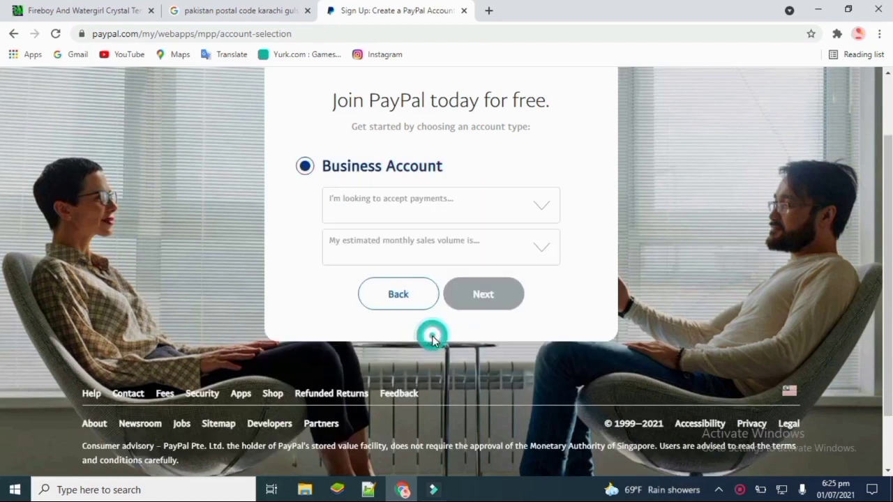
- Select marketplace/freelancer payments and a sales volume over $340,000 MYR a month
click(548, 208)
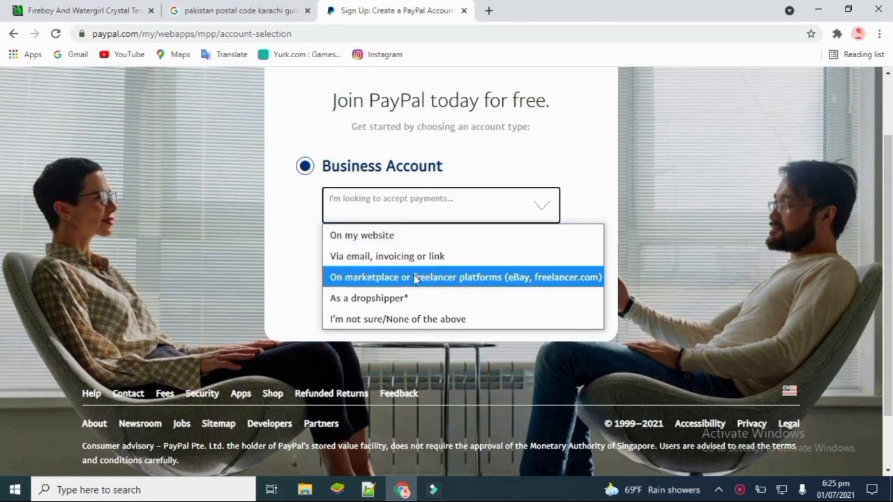
click(468, 277)
click(531, 260)
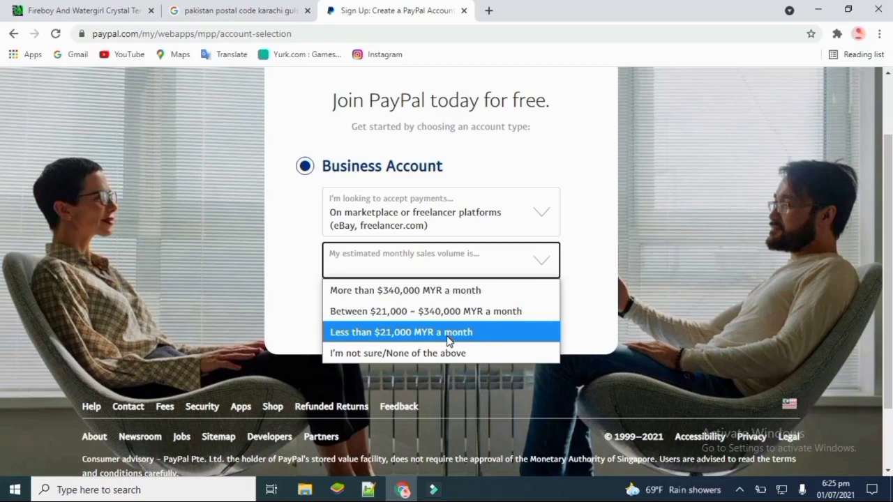
click(453, 292)
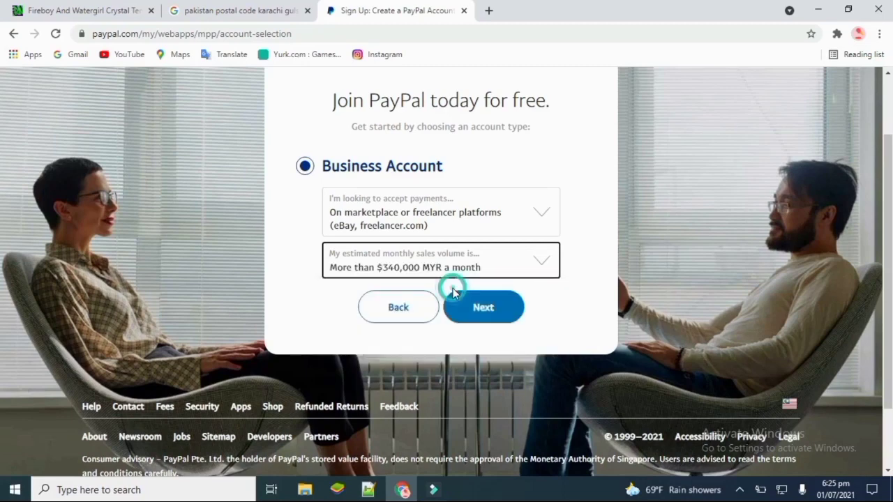
click(491, 311)
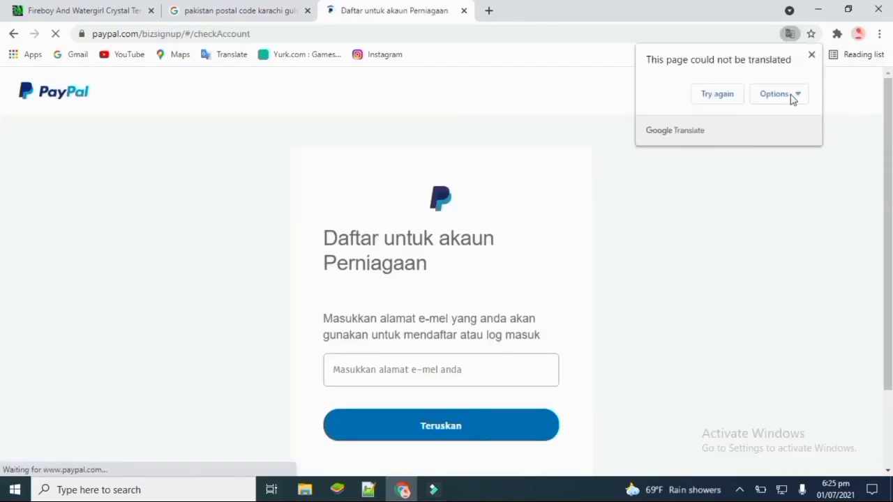
- Translate the sign-up page from Malay into English with Chrome Translate
click(789, 96)
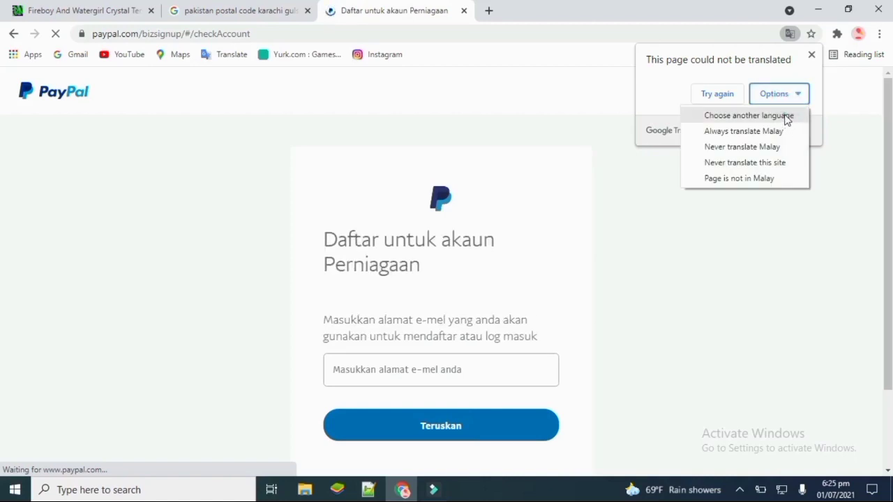
click(786, 117)
click(784, 123)
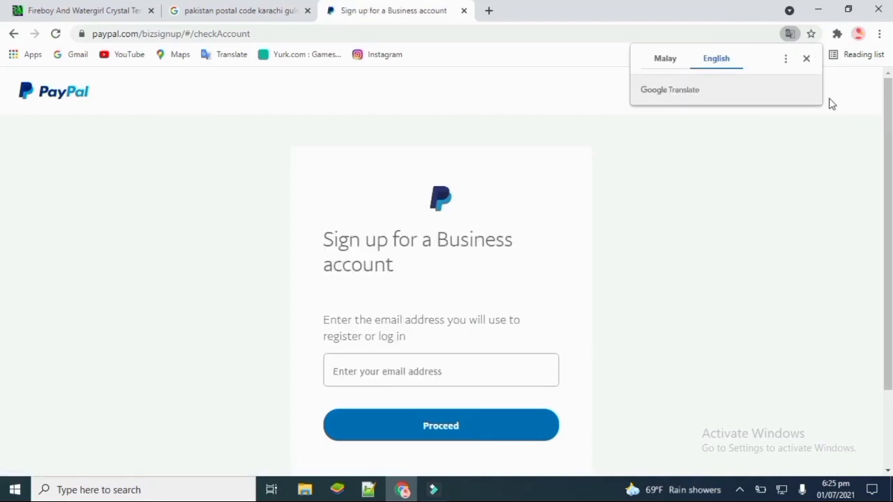
scroll(668, 216, down, 1)
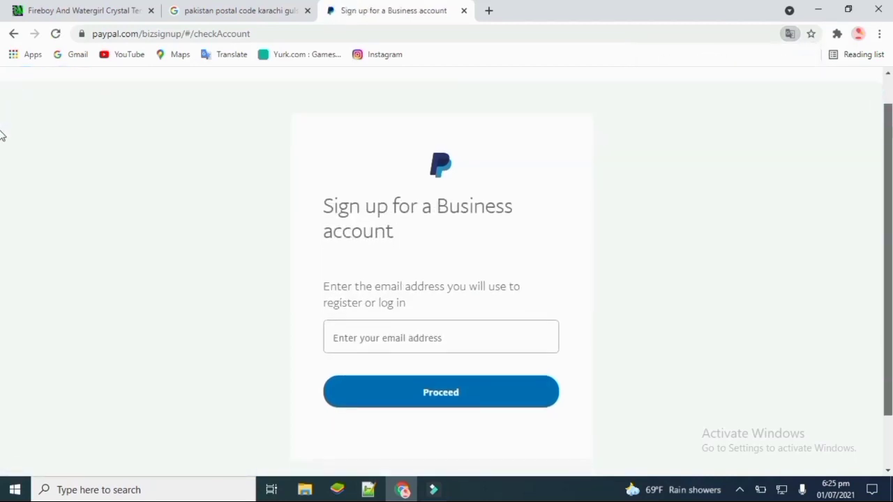
- Enter the new business account's email address and submit it with Proceed
click(454, 337)
scroll(4, 154, down, 1)
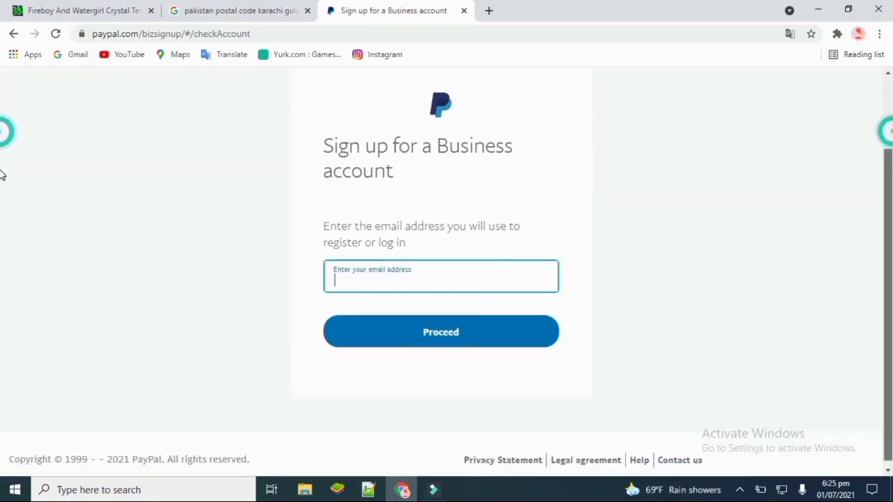
click(495, 275)
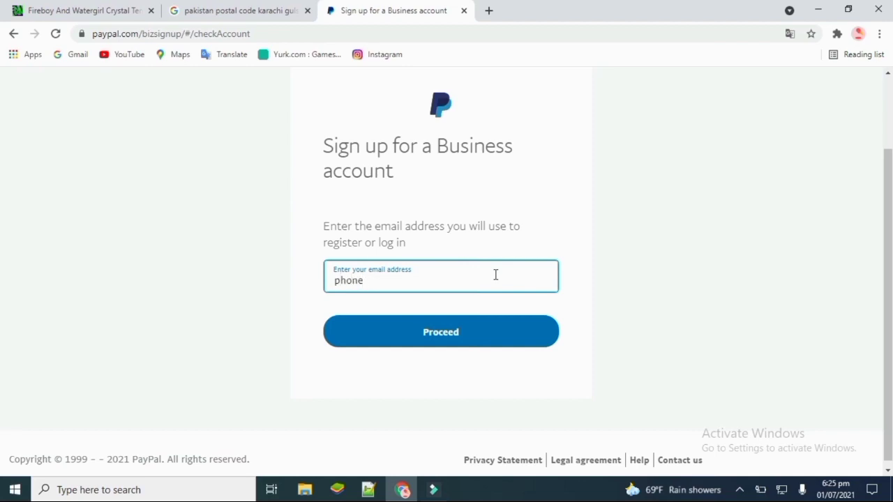
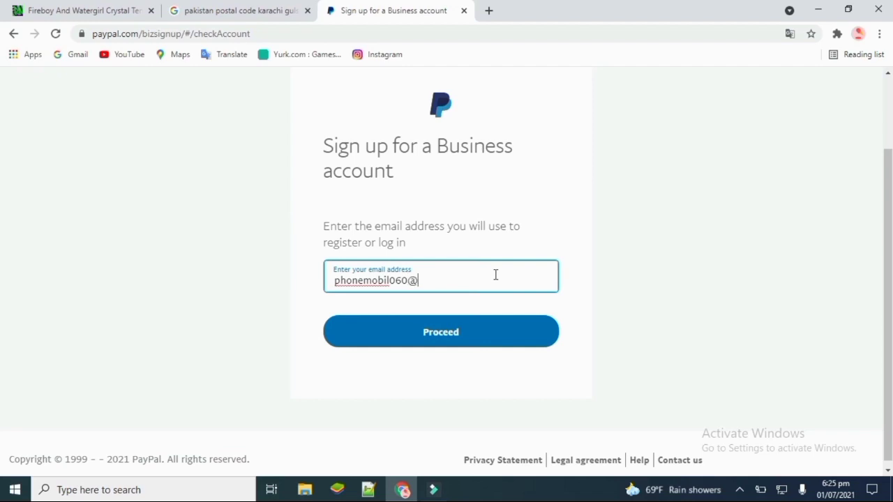
click(449, 335)
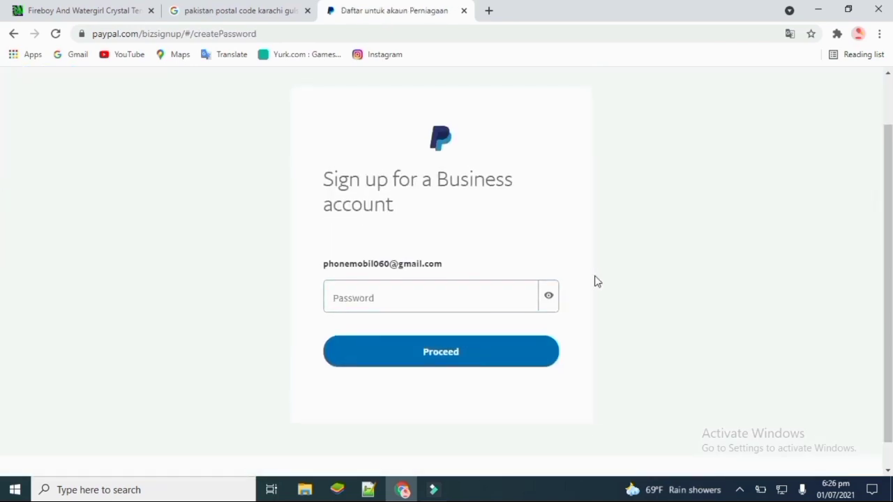
- Paste the account password, check it with the eye toggle, and proceed
click(459, 296)
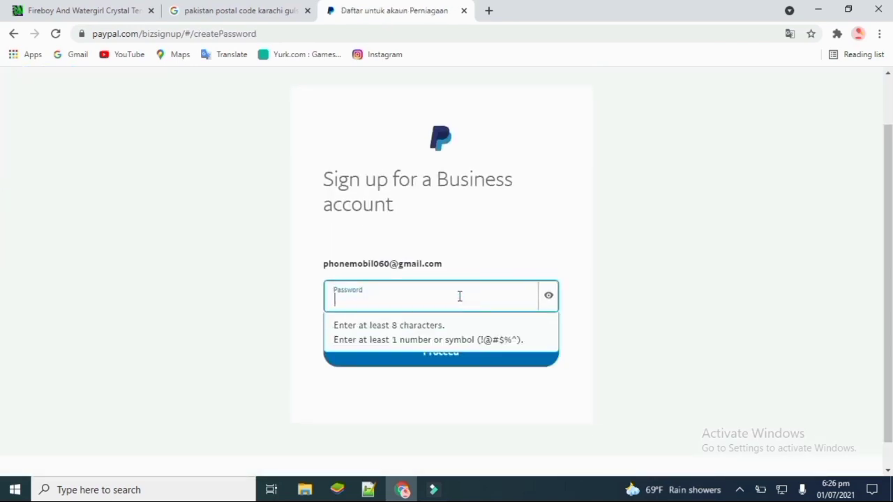
key(ctrl+v)
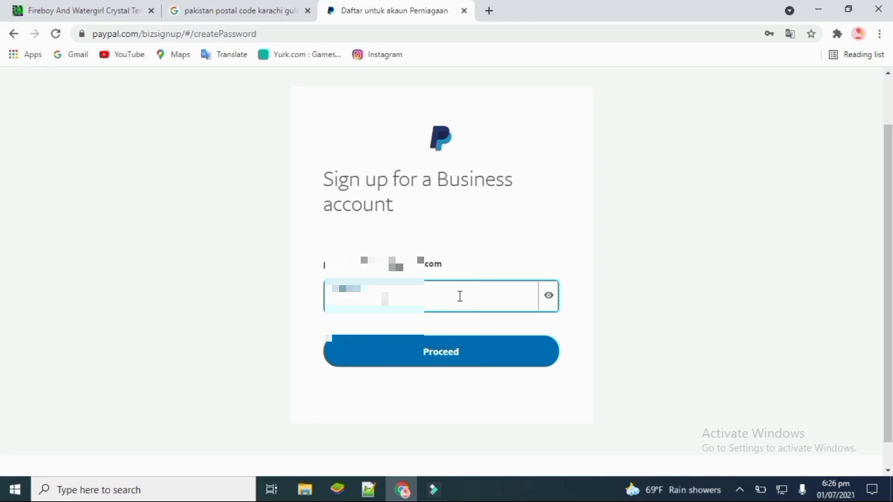
click(549, 298)
click(548, 297)
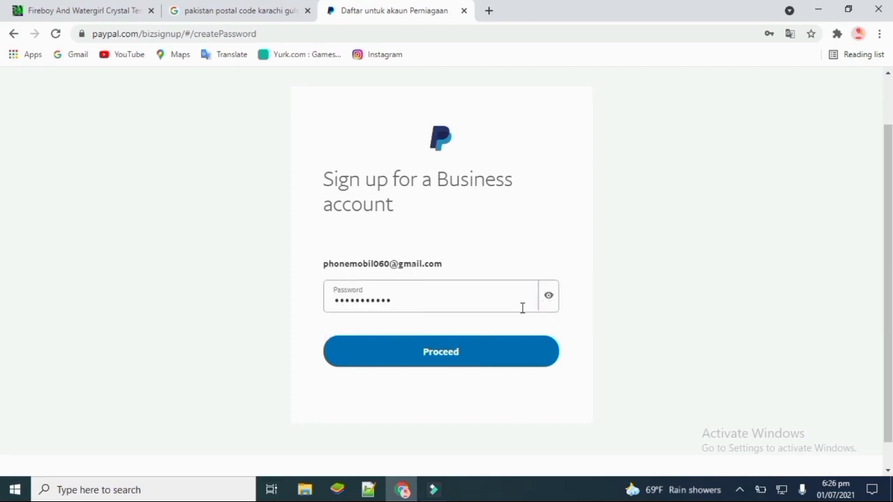
click(430, 352)
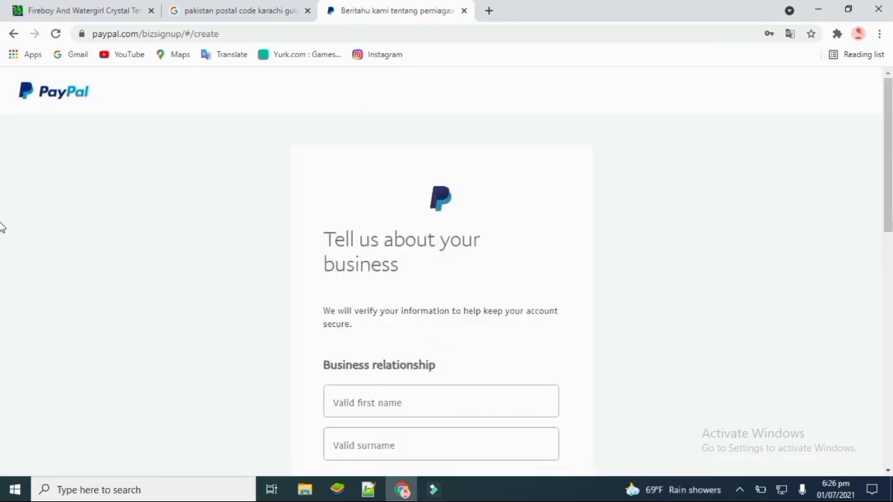
- Enter the owner's first name and surname on the business details form
scroll(3, 209, down, 3)
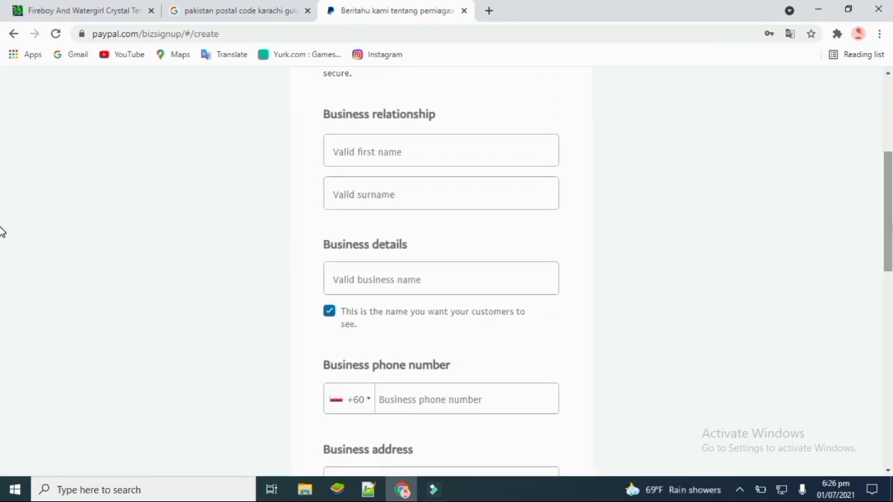
scroll(2, 232, up, 1)
click(409, 167)
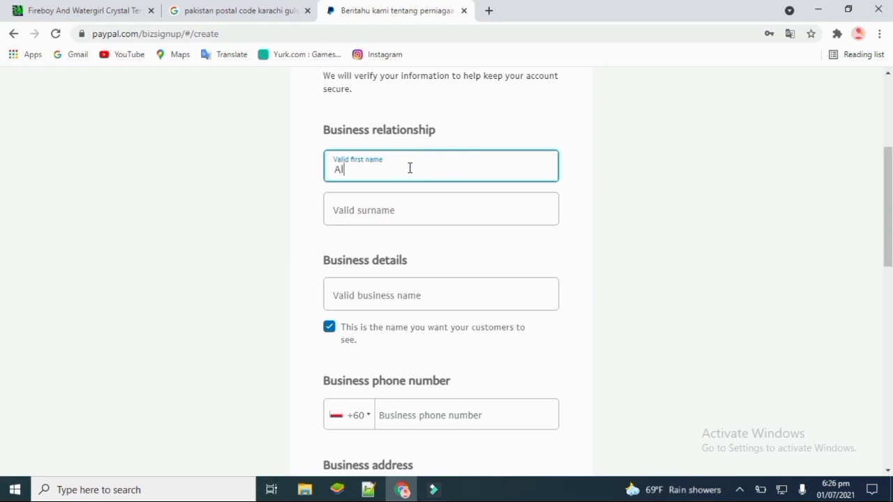
click(458, 216)
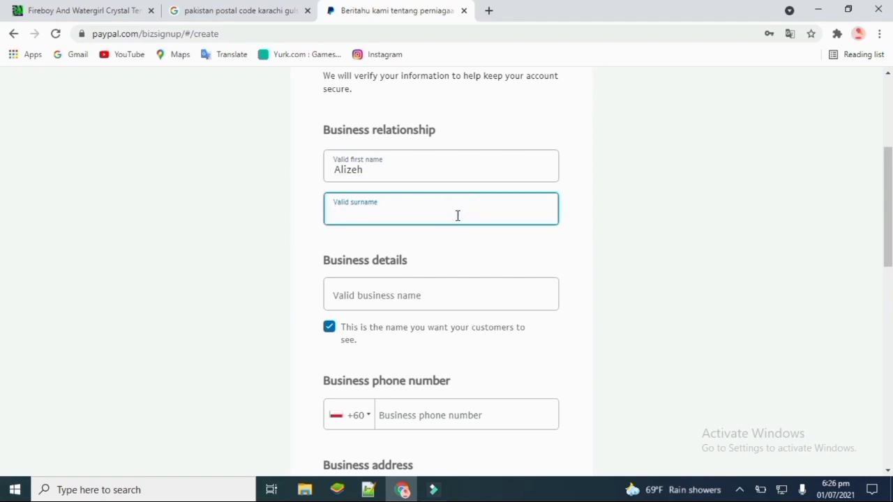
- Fill in the business name, then scroll toward the phone and address fields
scroll(488, 237, down, 1)
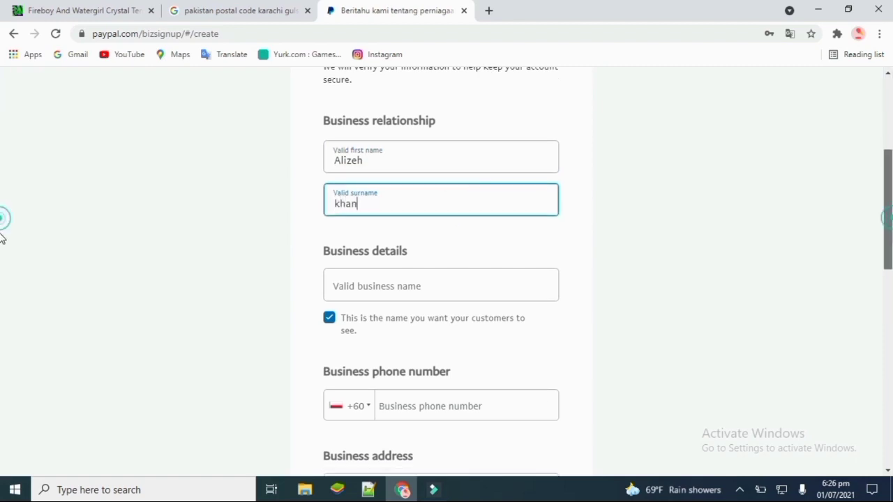
click(491, 241)
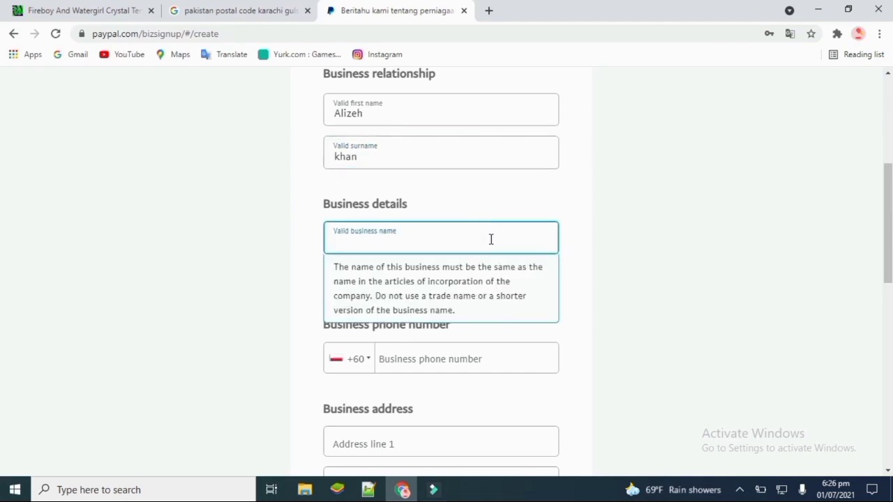
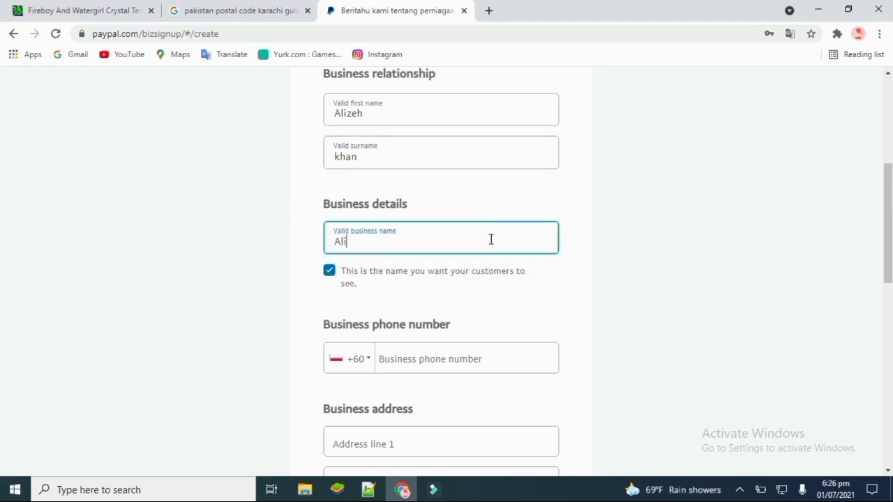
scroll(4, 174, down, 3)
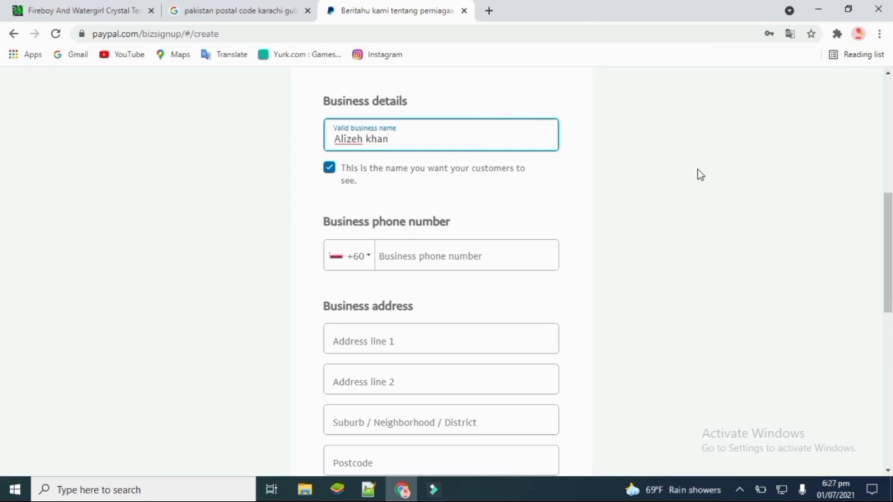
scroll(2, 233, down, 3)
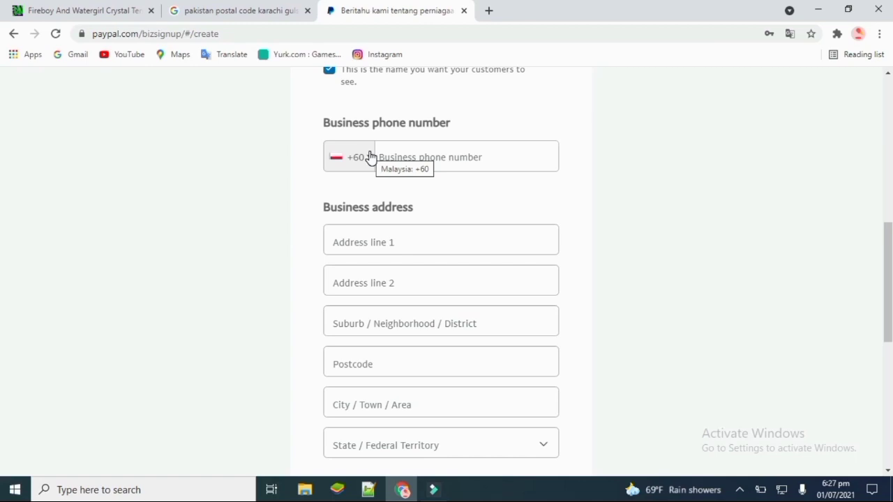
- Switch the phone country code from +60 to Pakistan +92 and type the business phone number
click(371, 156)
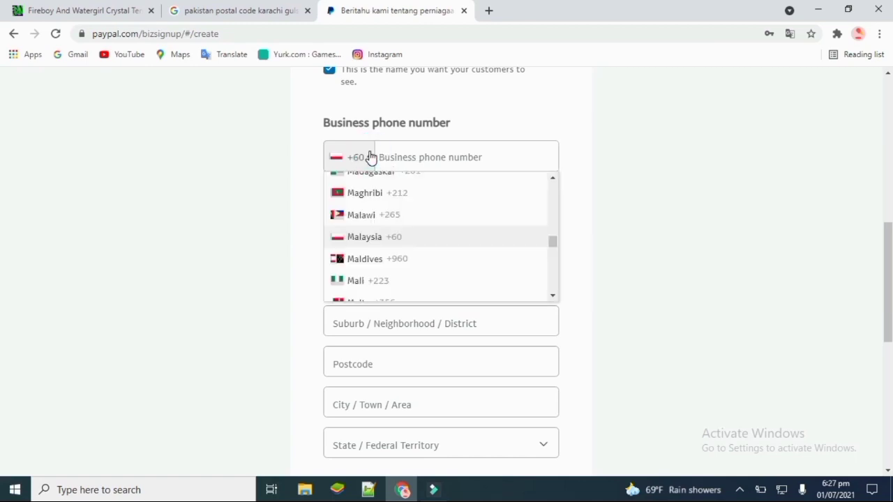
drag(555, 242, 552, 253)
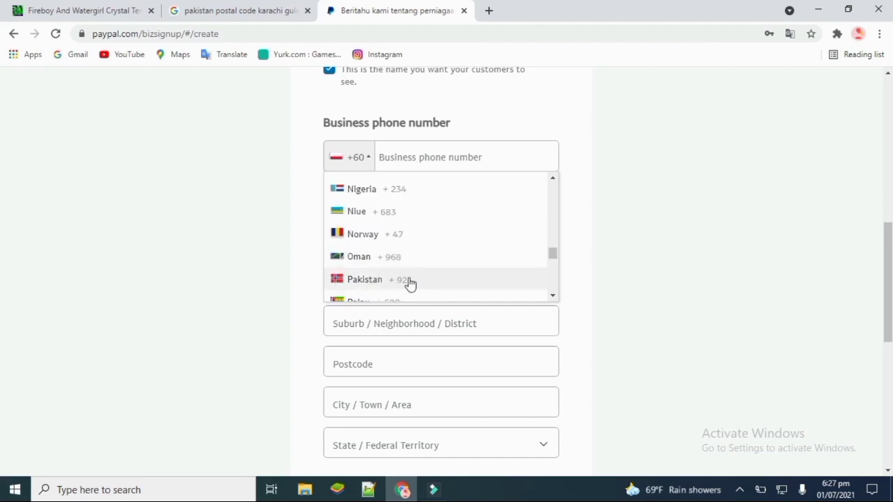
click(401, 280)
click(486, 146)
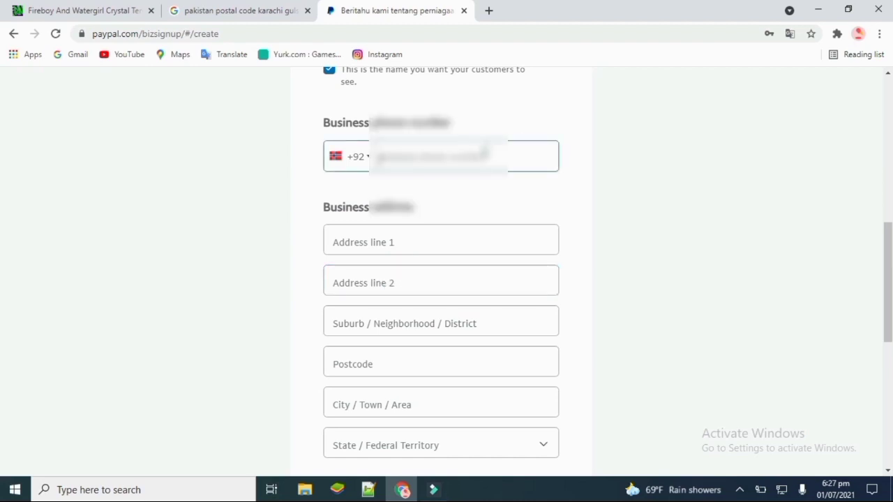
text(12)
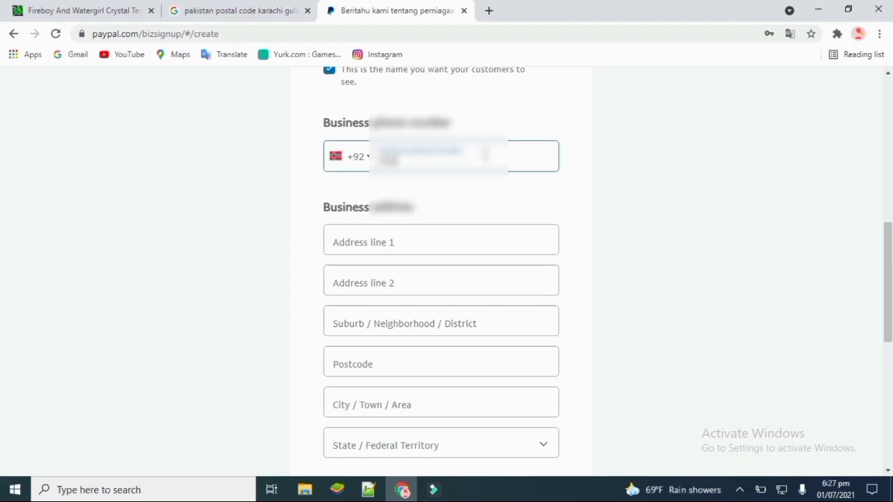
text(3456789)
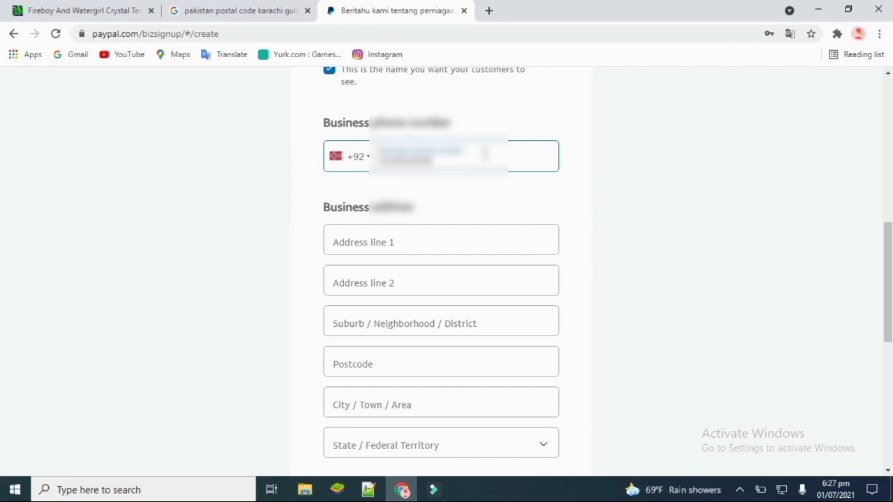
click(478, 237)
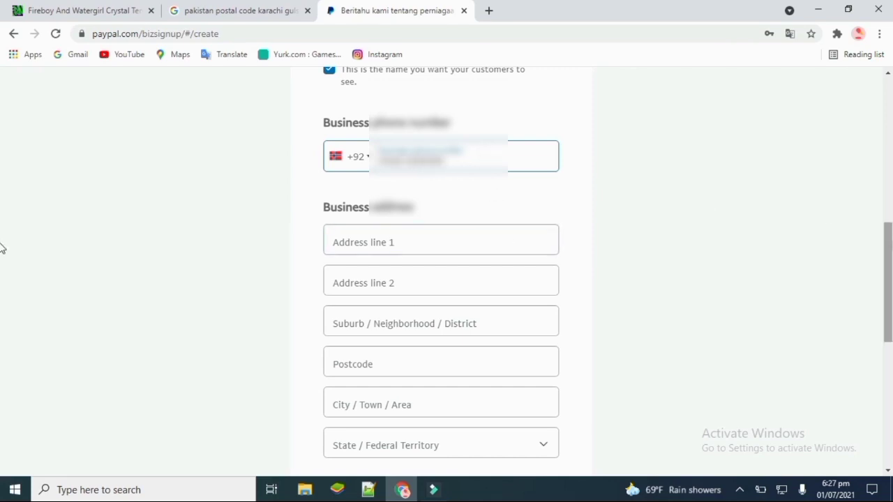
drag(889, 249, 889, 276)
- Fill in address line 1, address line 2 and the district in Suburb, fixing typos
click(395, 116)
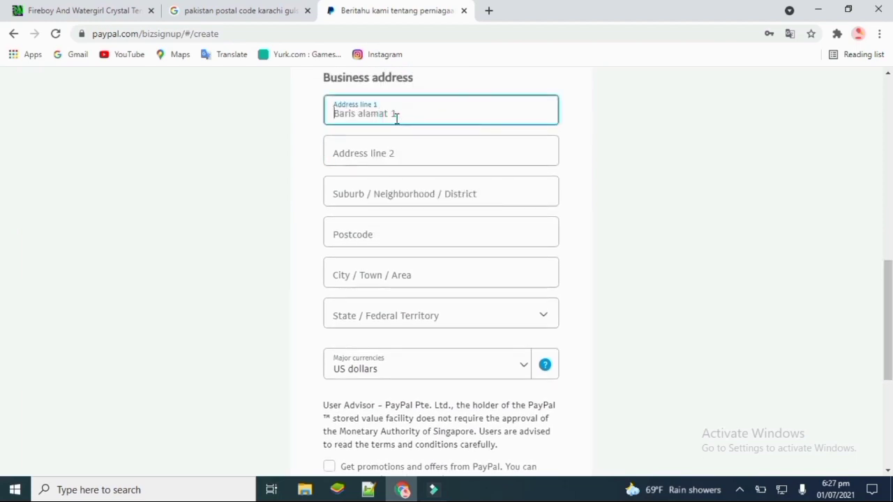
text(Gulshan E Johar)
click(415, 152)
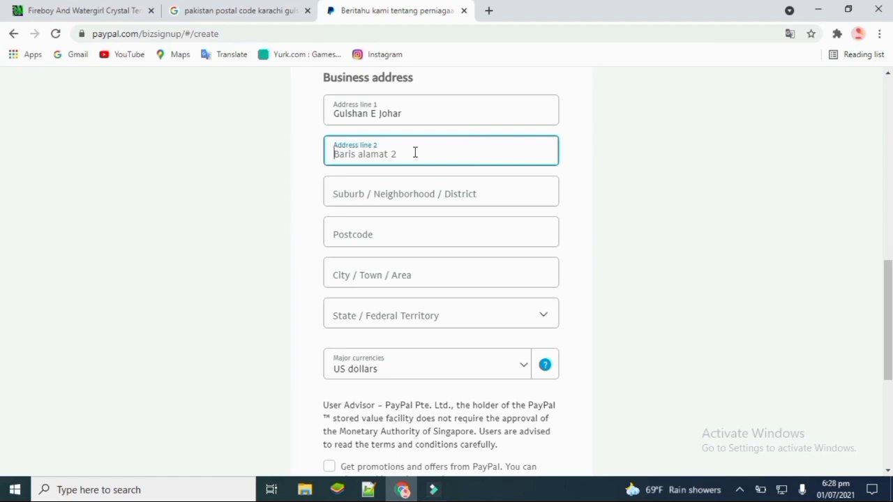
text(gul)
key(BackSpace)
key(BackSpace)
key(BackSpace)
text(Gulshan )
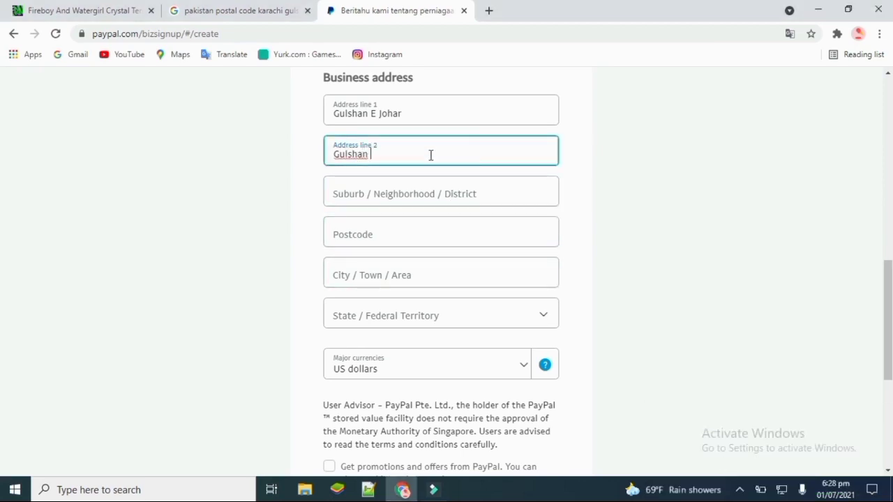
text(E johar)
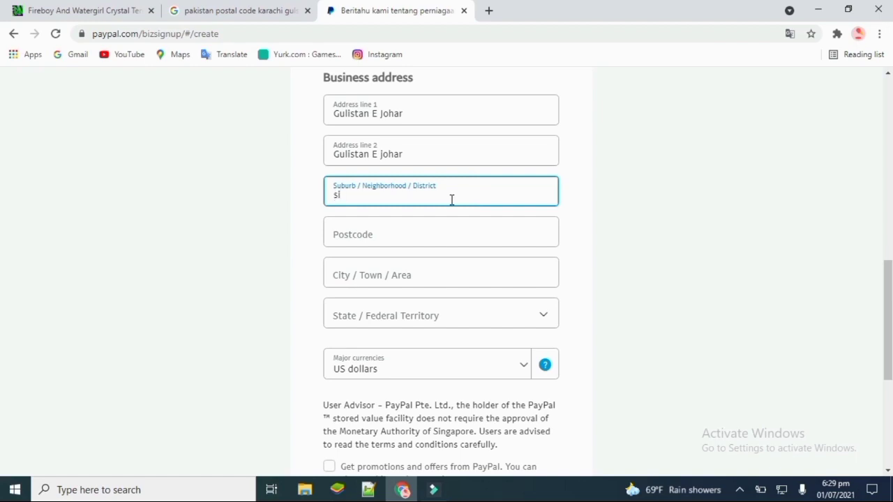
key(BackSpace)
text(Sindh)
click(442, 235)
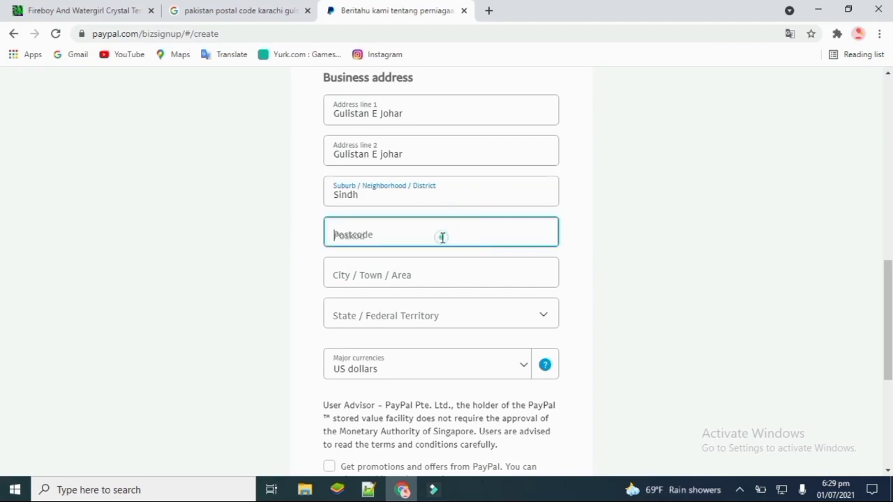
- Copy postcode 75290 from the Google results and return to the PayPal Postcode field
click(288, 11)
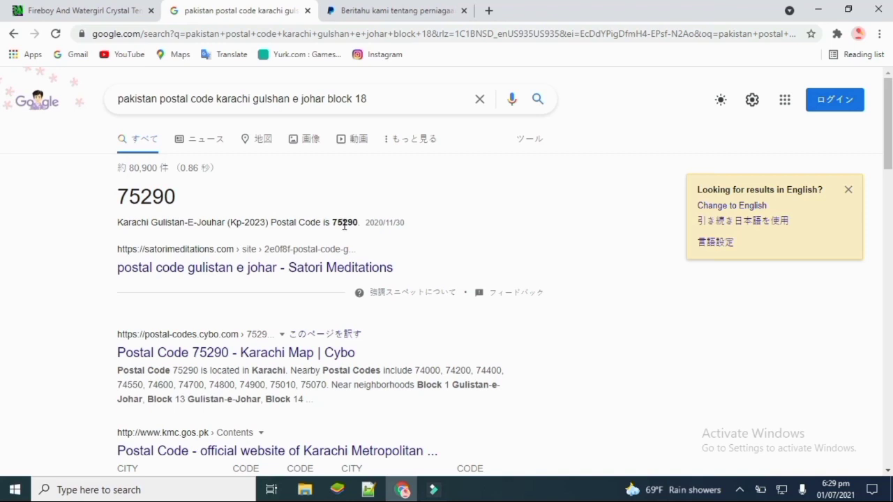
drag(334, 222, 360, 222)
key(ctrl+c)
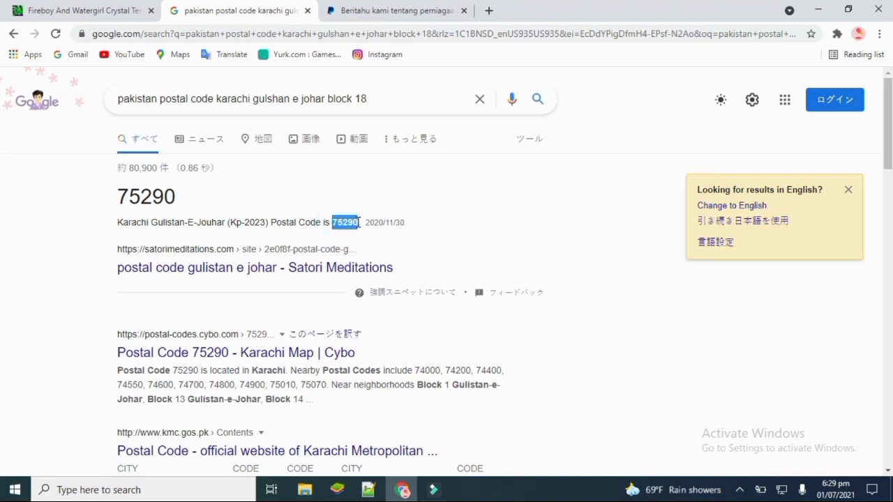
click(420, 190)
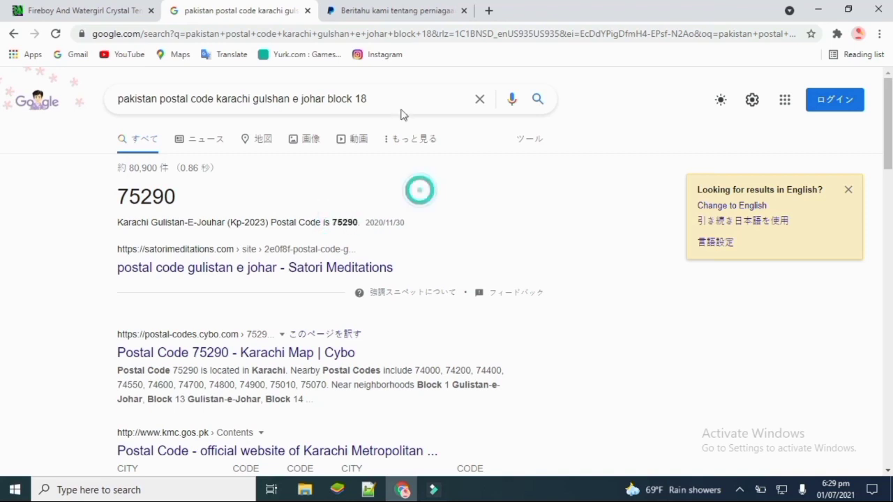
click(387, 10)
click(431, 228)
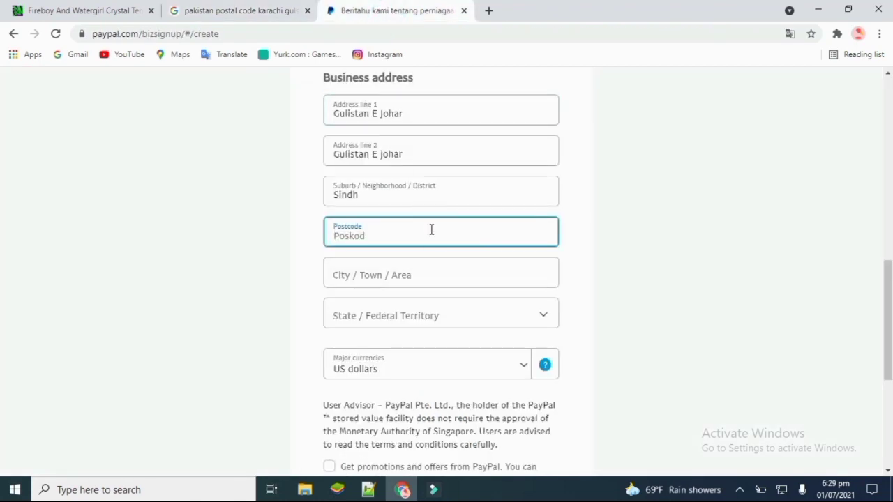
- Paste postcode 75290, enter Karachi as the city, and select Kuala Lumpur as the state
key(ctrl+v)
scroll(1, 289, down, 1)
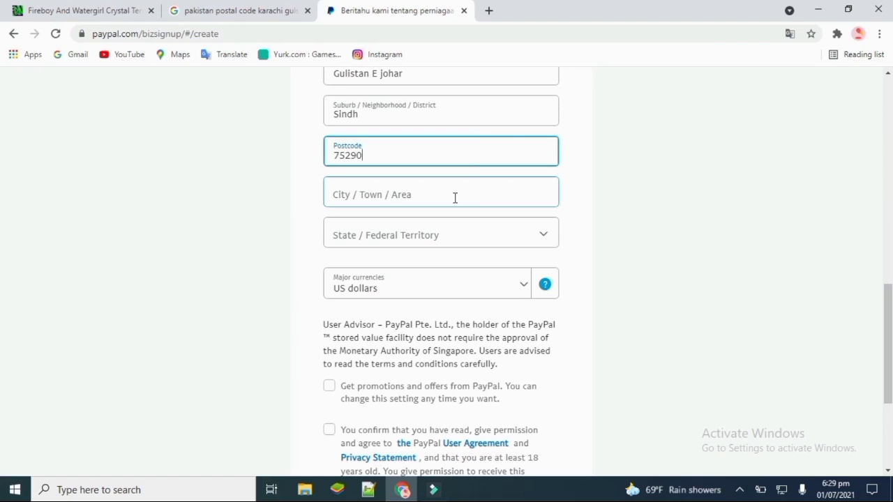
click(454, 198)
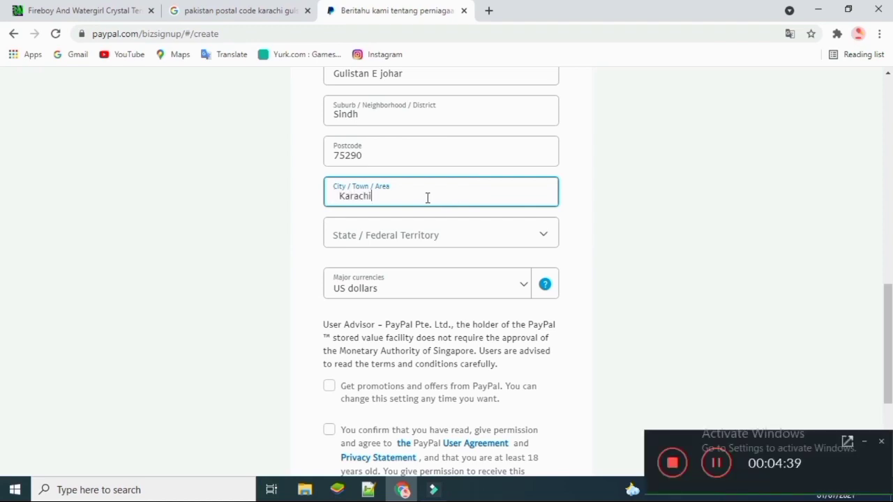
click(458, 235)
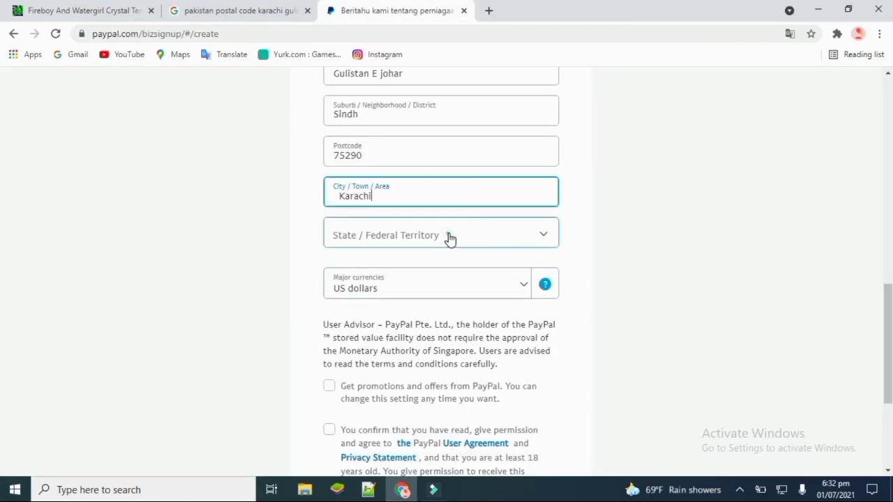
click(450, 239)
drag(552, 287, 551, 314)
click(412, 285)
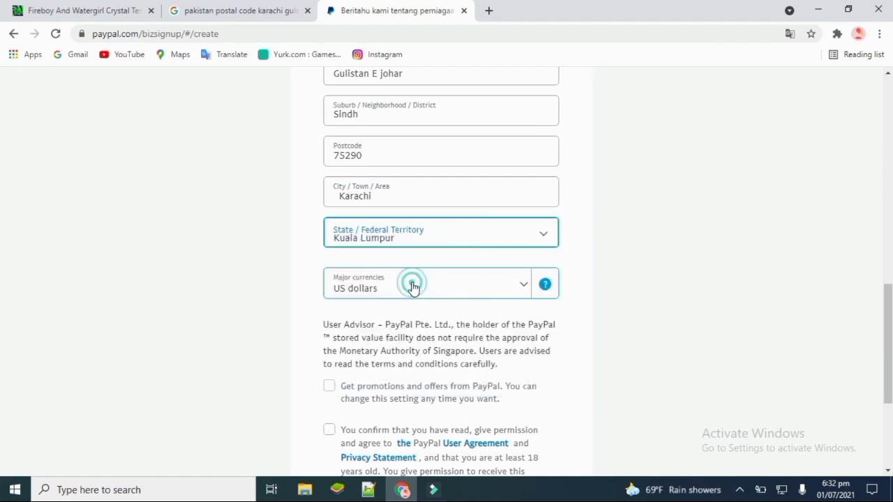
- Keep US dollars as the major currency for the account
click(512, 292)
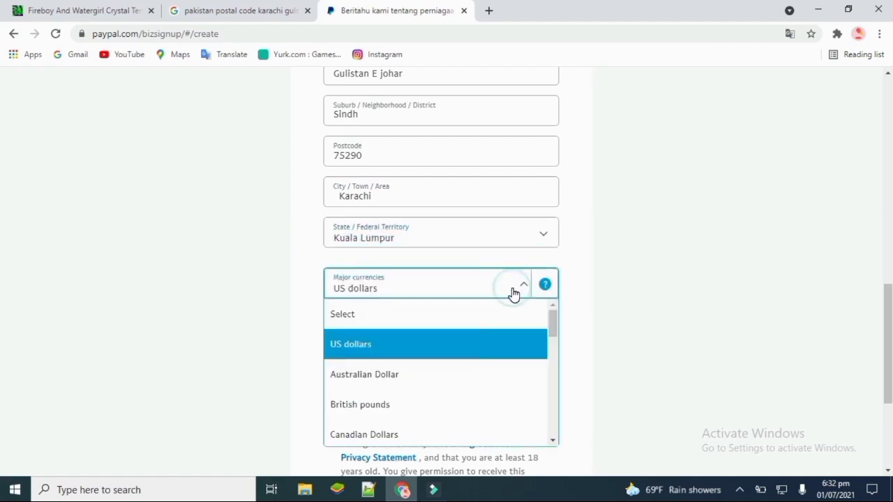
click(403, 357)
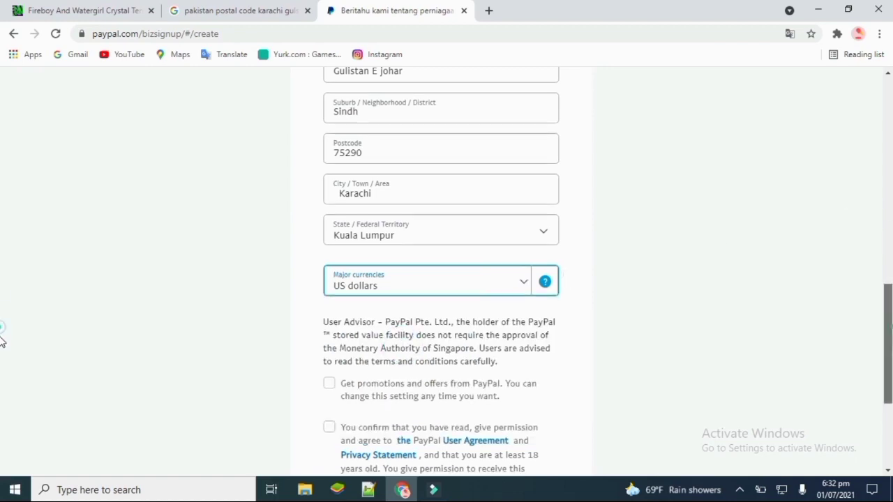
scroll(2, 342, down, 3)
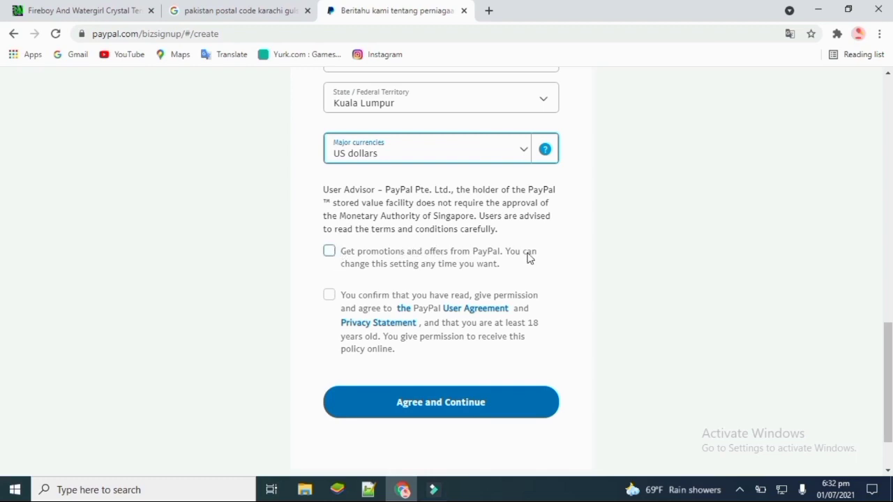
- Tick the promotions and User Agreement consent boxes, then submit with Agree and Continue
drag(342, 254, 483, 278)
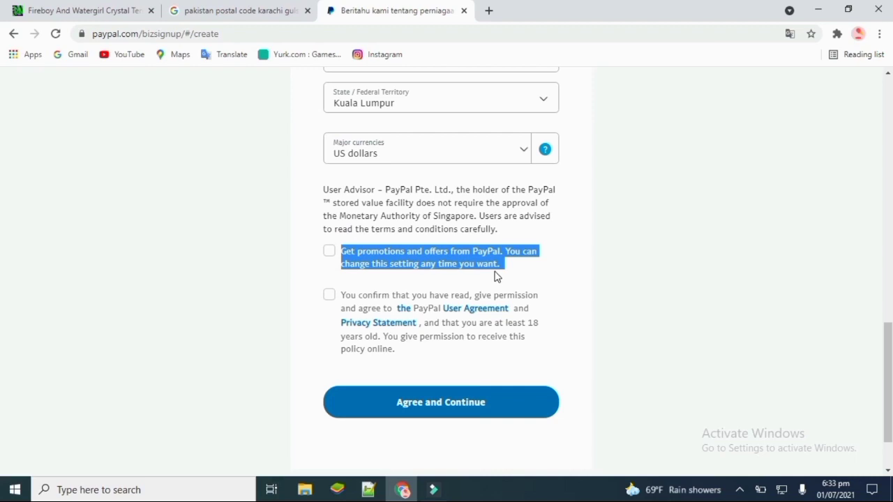
drag(341, 252, 330, 247)
click(330, 253)
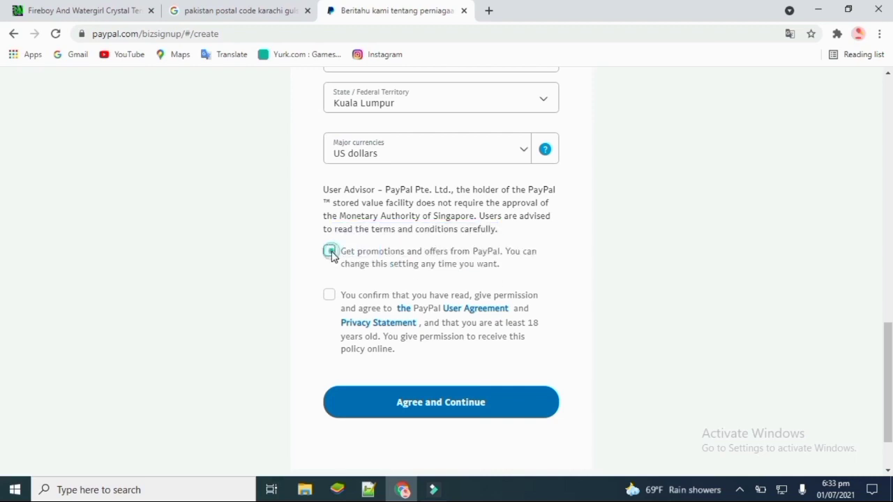
drag(341, 295, 479, 360)
click(393, 286)
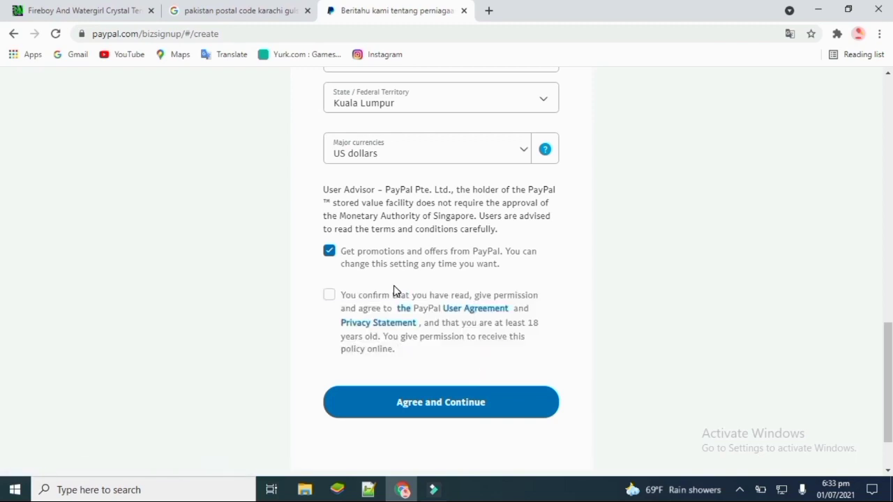
click(328, 296)
click(446, 403)
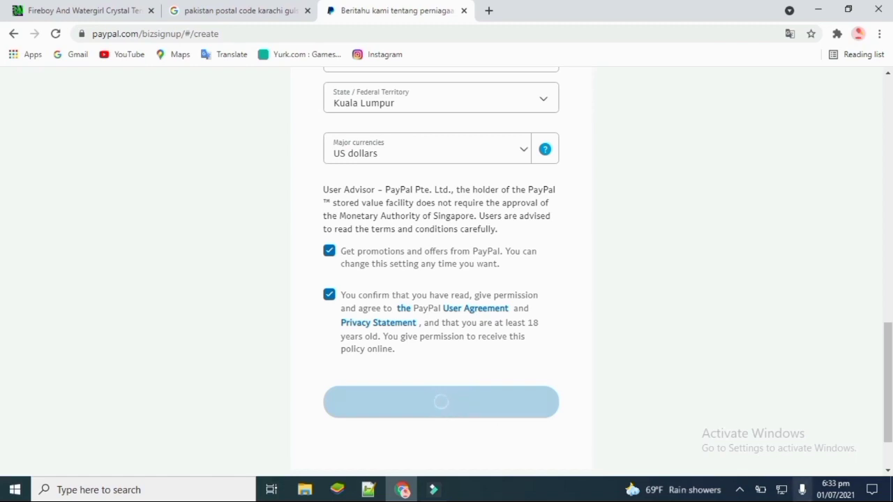
click(479, 199)
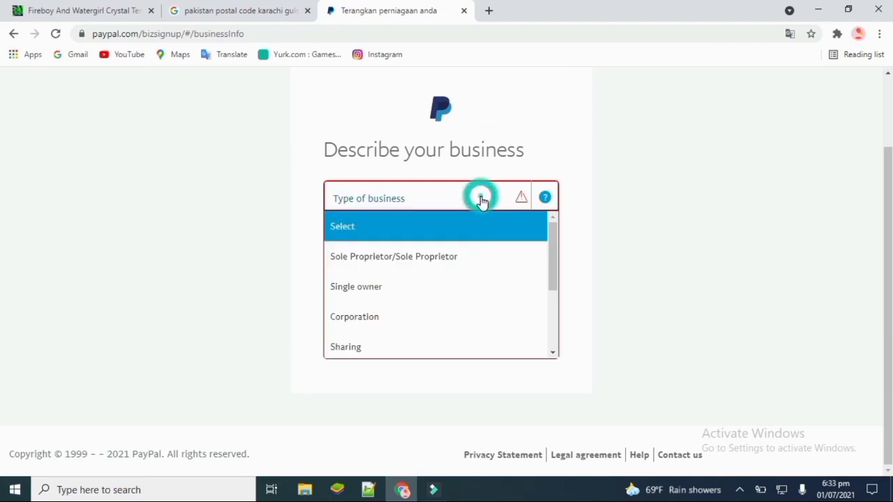
- Choose Single owner as the business type and Malaysia as the country of incorporation
click(472, 284)
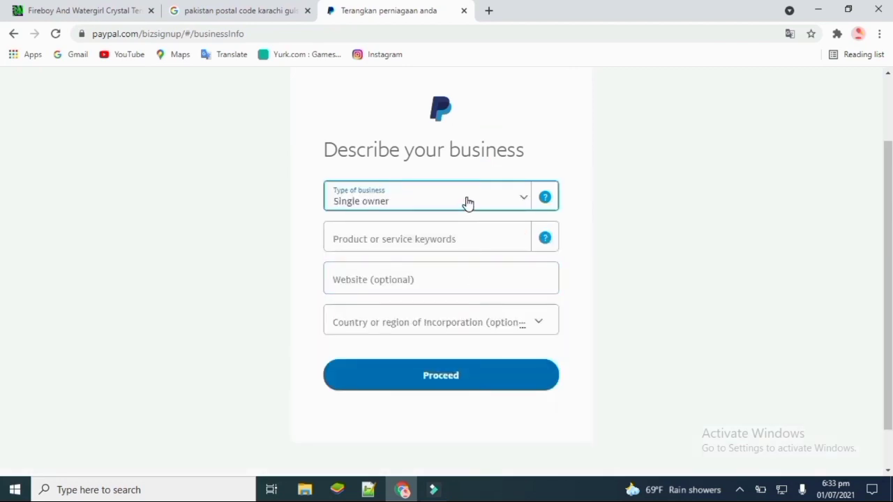
click(484, 246)
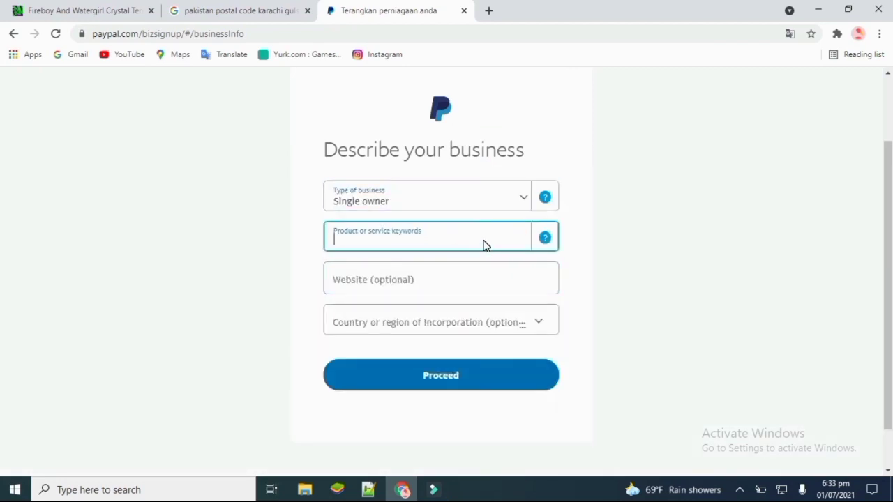
click(490, 278)
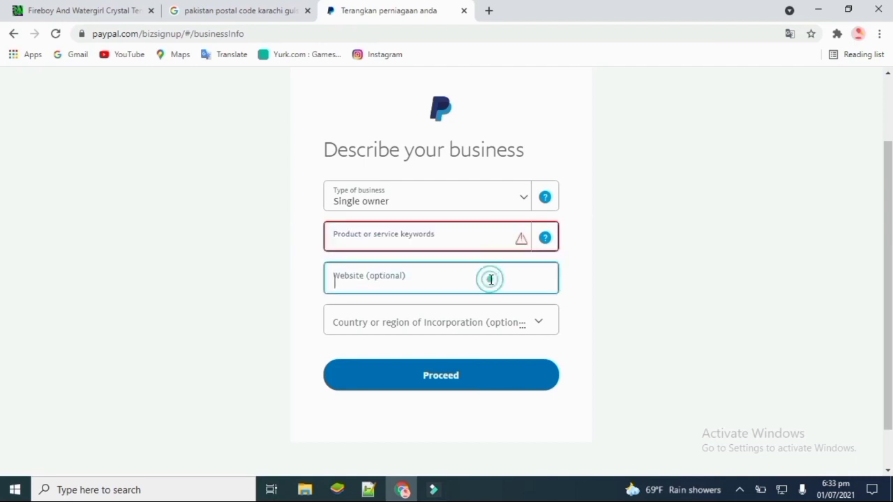
click(488, 315)
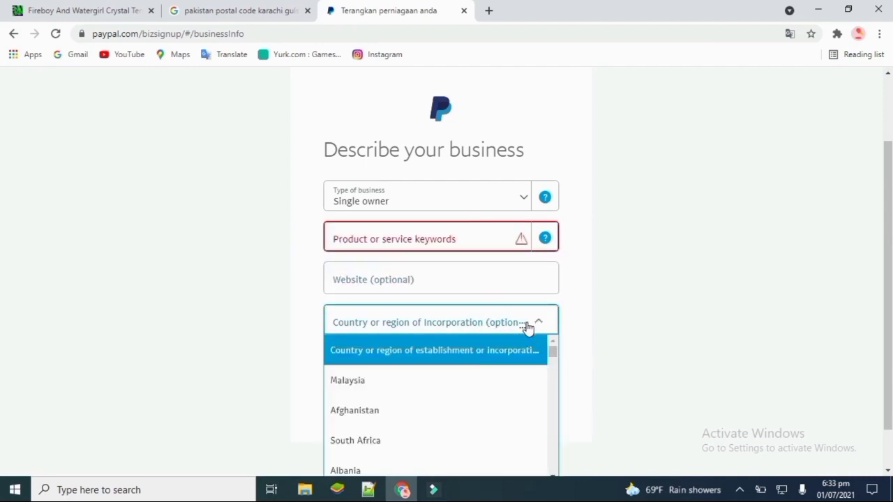
click(446, 384)
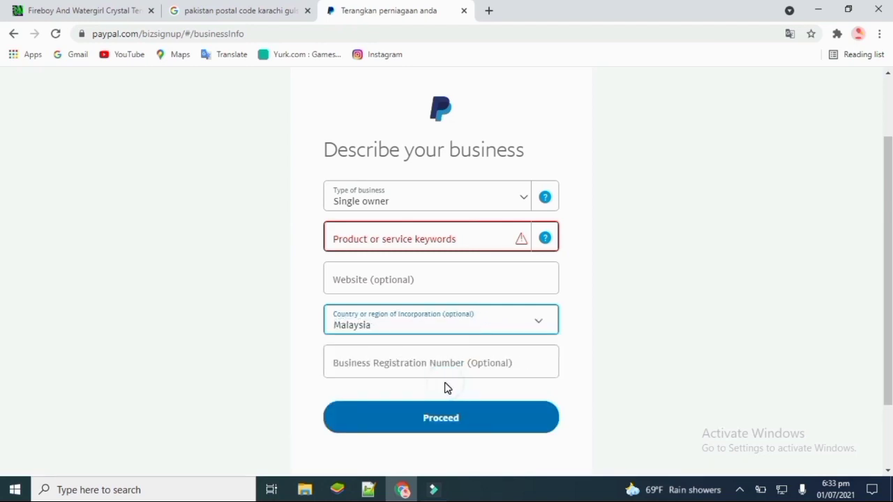
click(462, 368)
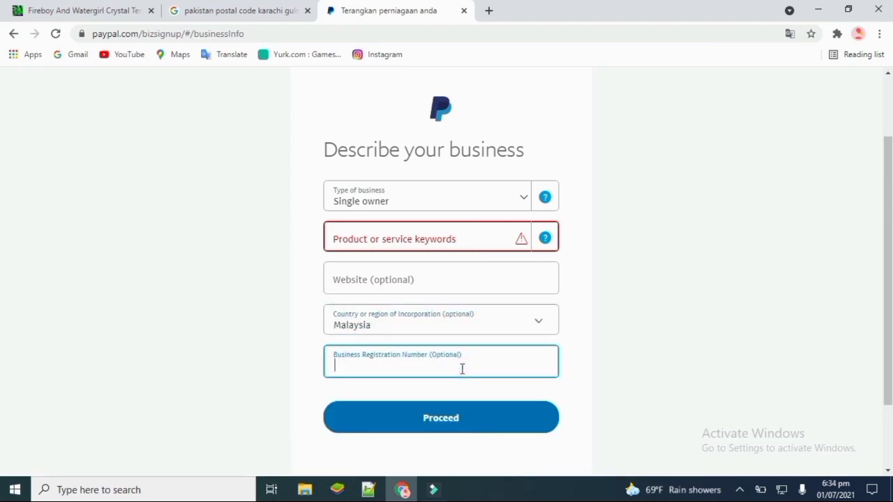
- Enter 'online w' in the product keywords and pick Photography Studio from the suggestions
click(421, 244)
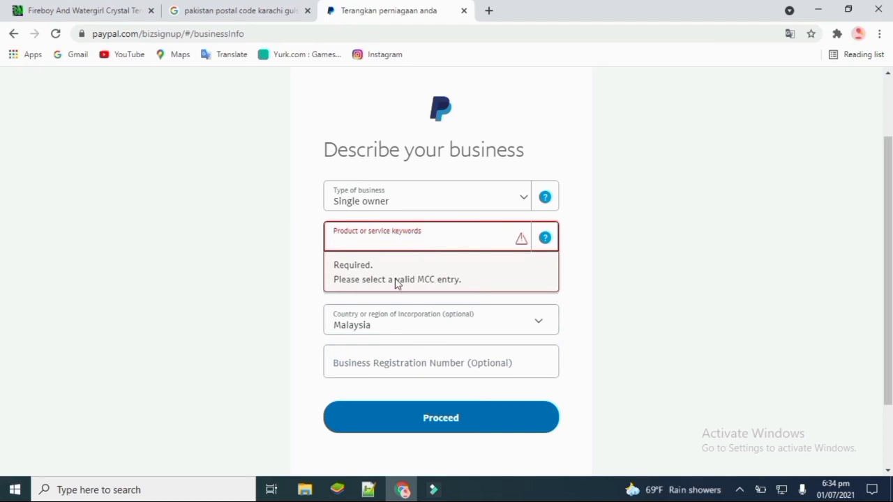
text(online w)
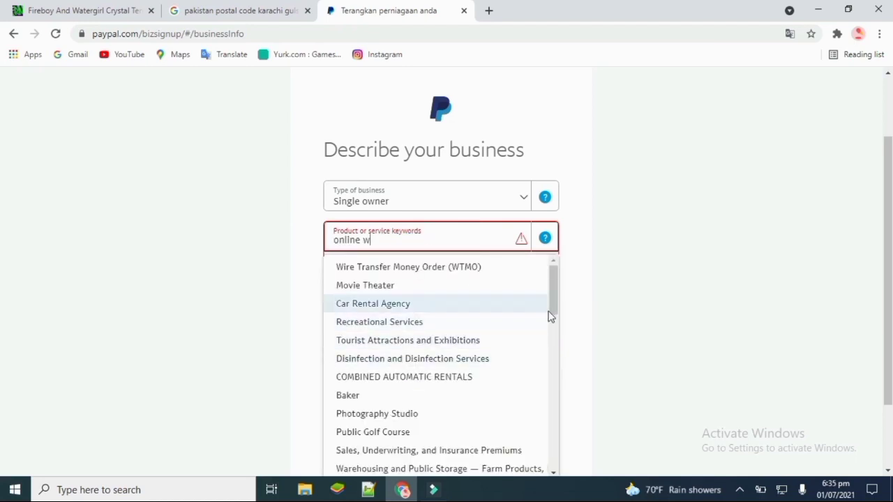
drag(556, 305, 553, 336)
click(435, 274)
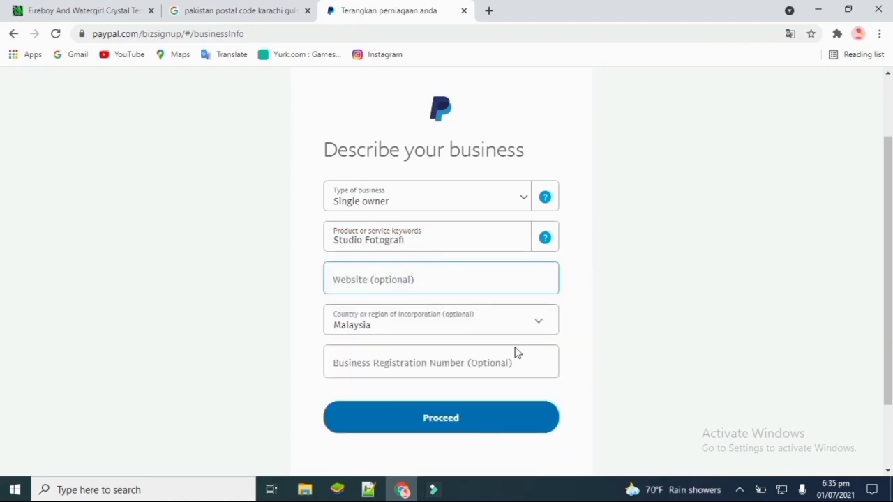
- Leave the website and business registration number empty, then submit the business details
click(464, 265)
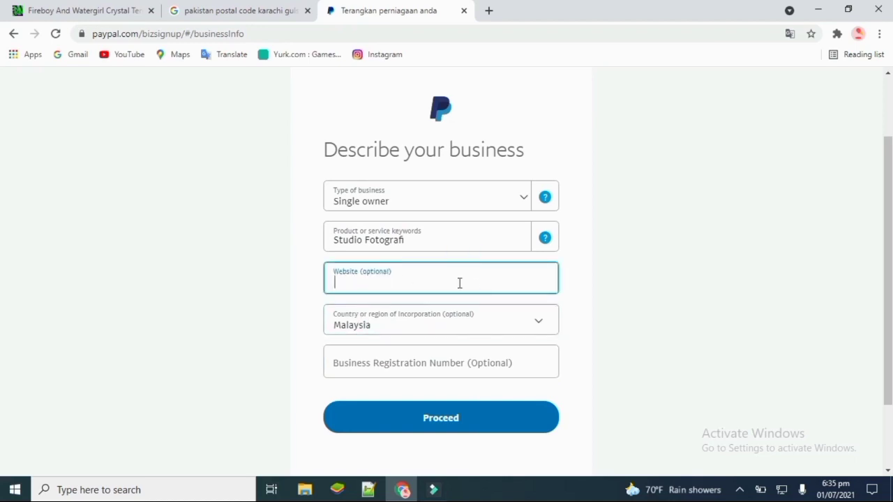
click(354, 268)
click(321, 267)
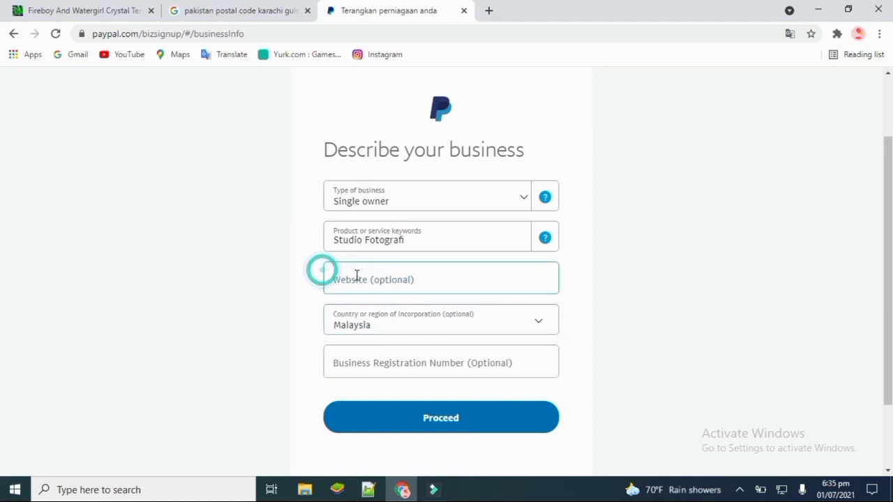
click(298, 282)
click(327, 282)
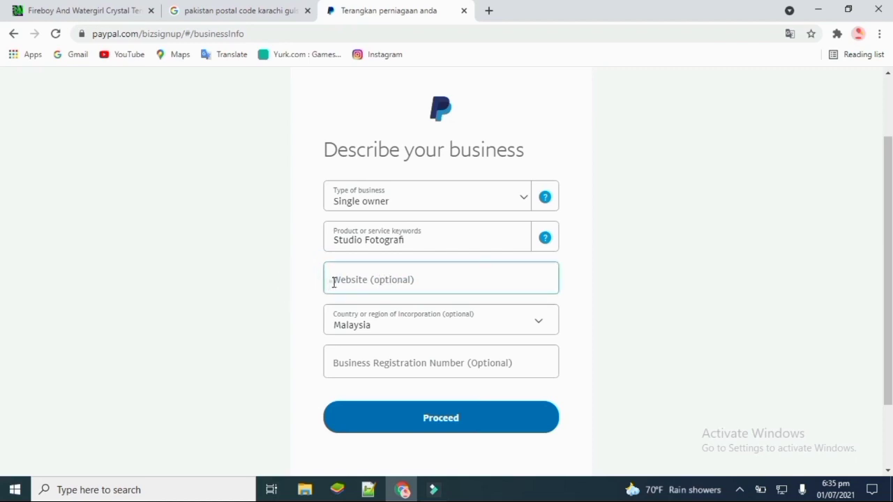
click(389, 271)
drag(887, 250, 887, 281)
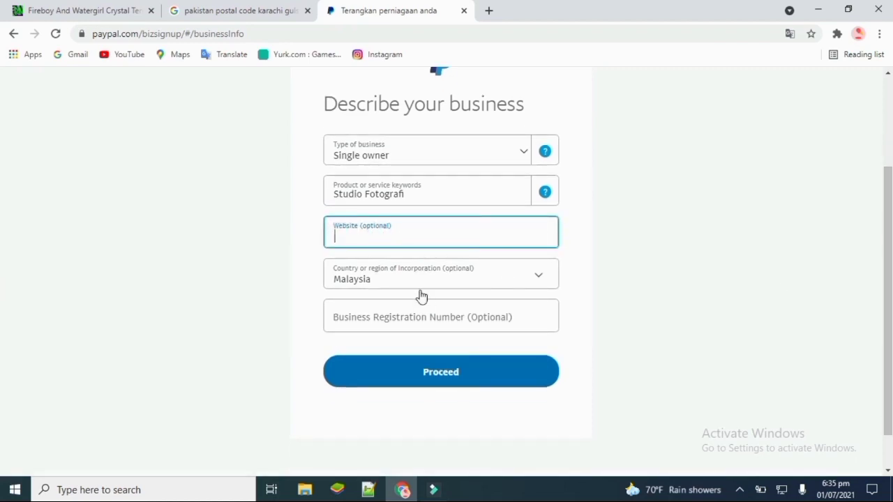
click(412, 315)
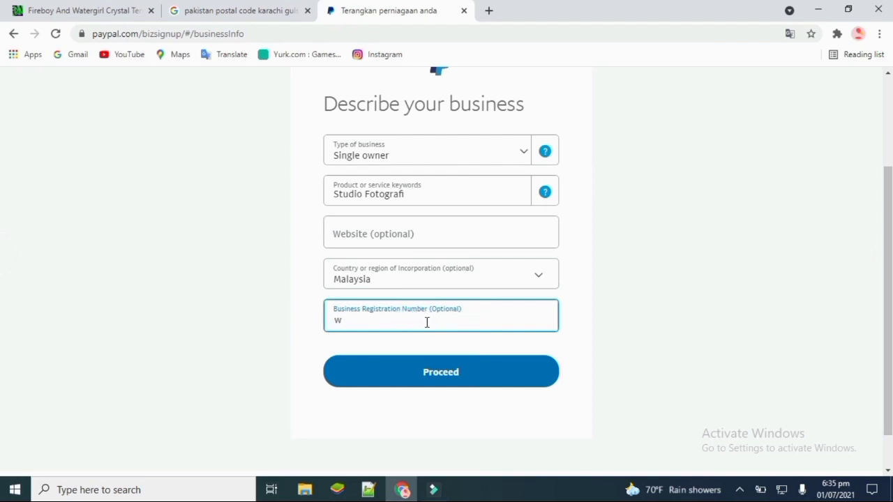
text(wdjwjdwj djw)
key(BackSpace)
key(BackSpace)
key(BackSpace)
key(BackSpace)
key(BackSpace)
key(BackSpace)
key(BackSpace)
key(BackSpace)
key(BackSpace)
key(BackSpace)
key(BackSpace)
key(BackSpace)
click(440, 370)
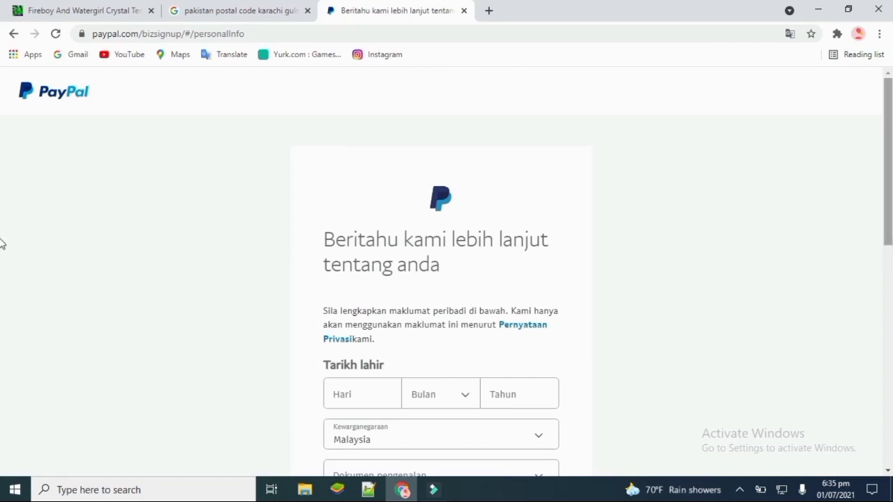
scroll(2, 292, down, 2)
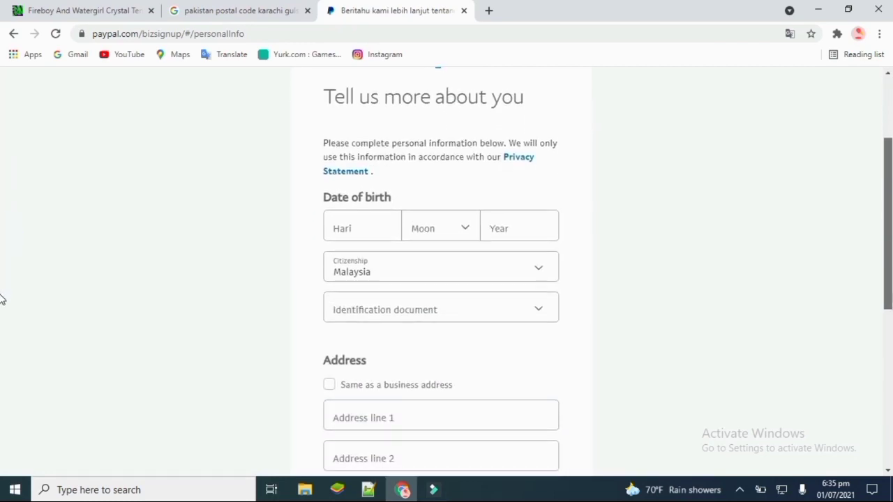
scroll(1, 313, down, 1)
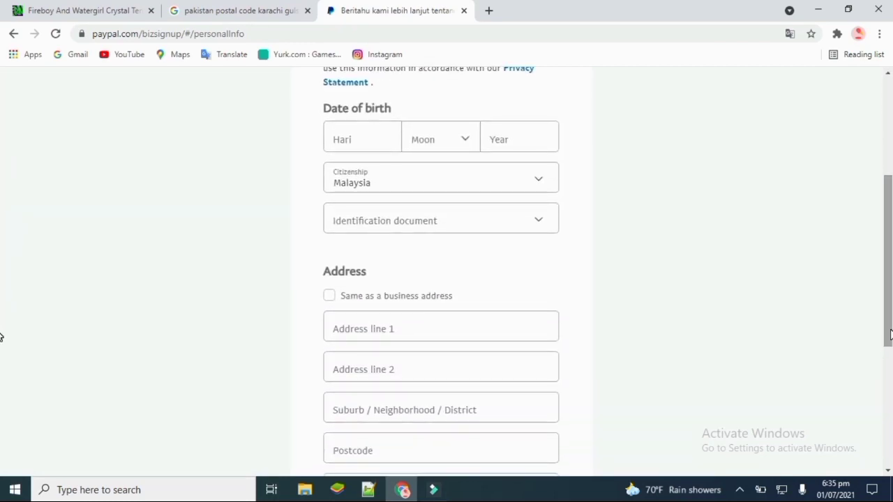
click(388, 148)
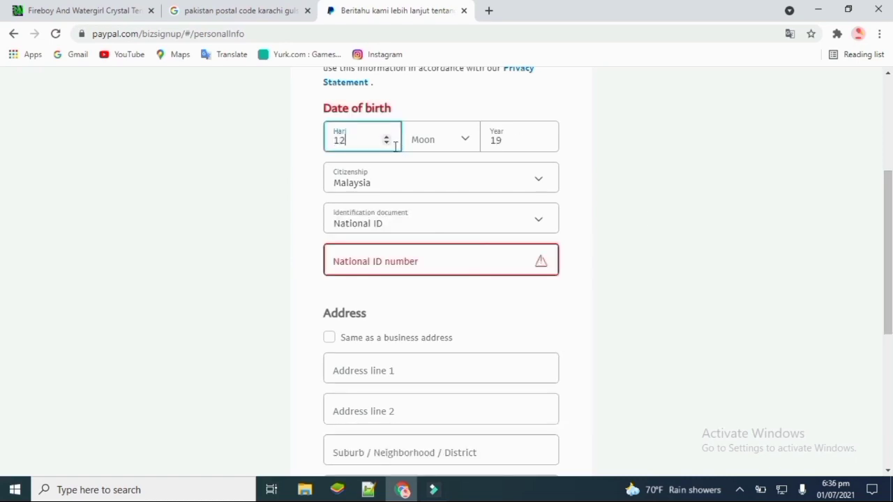
click(331, 140)
text(2)
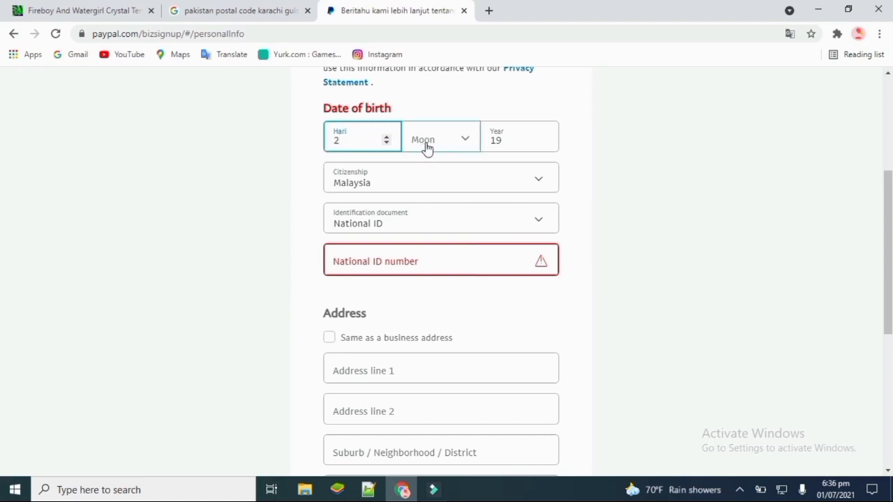
click(469, 140)
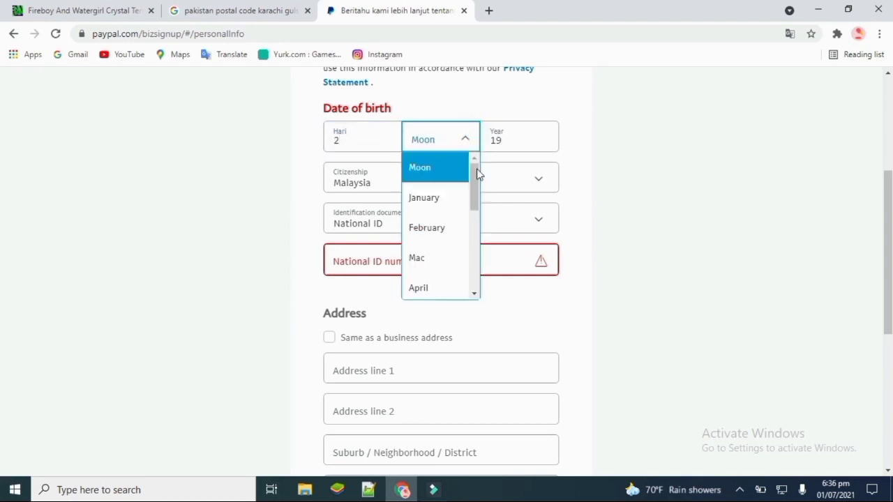
scroll(476, 189, down, 1)
click(447, 226)
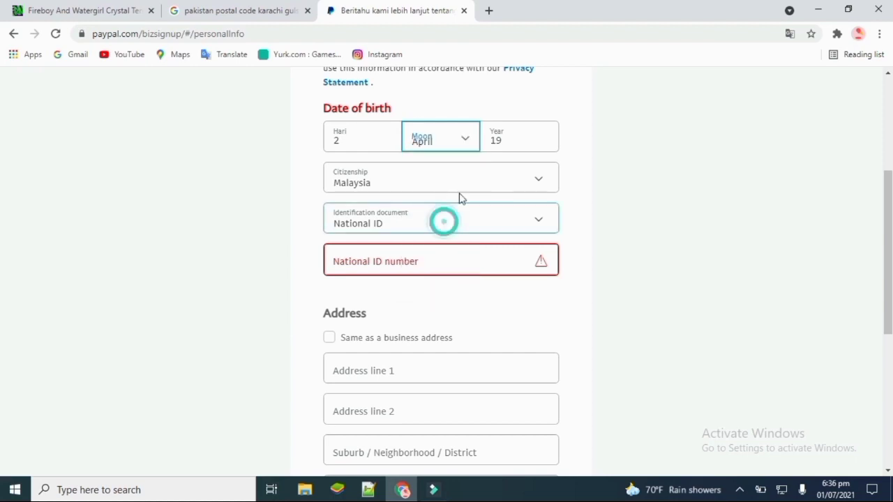
click(515, 134)
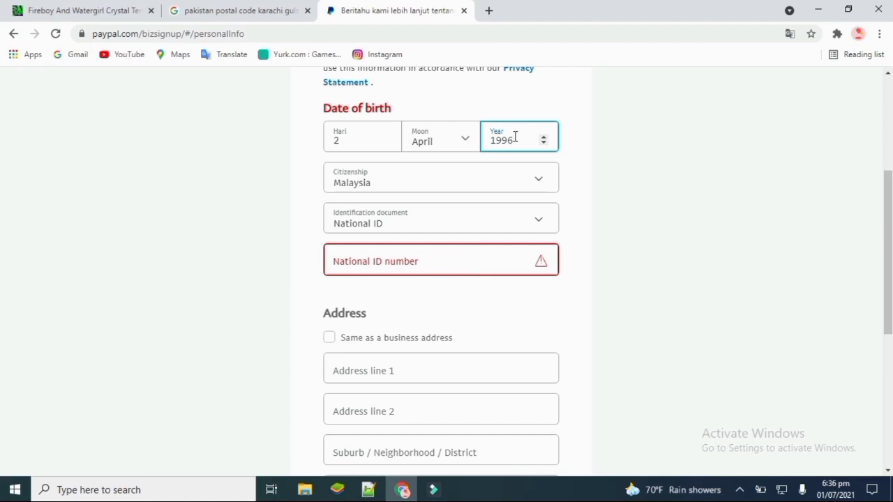
- Set citizenship to Pakistan and keep National ID as the identification document
click(542, 181)
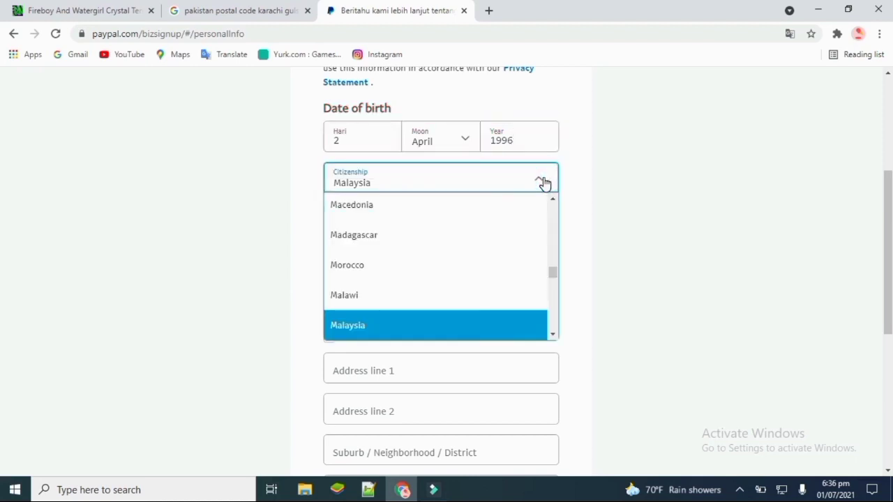
scroll(554, 272, up, 8)
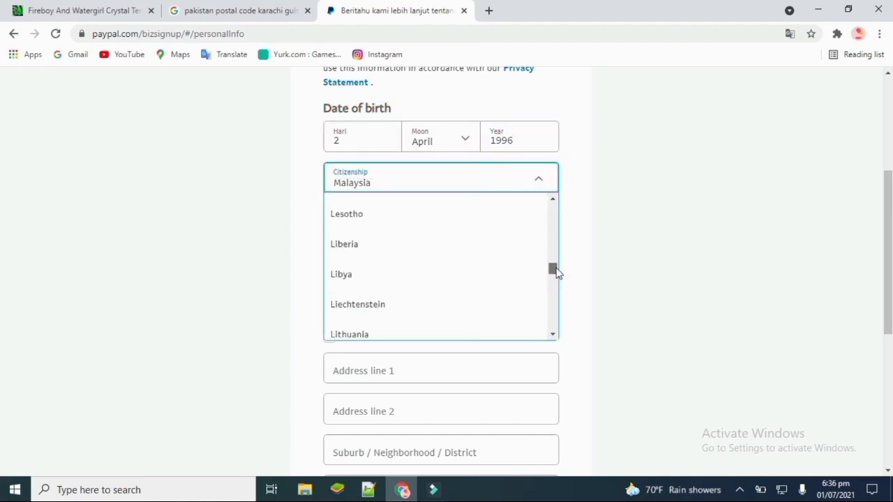
drag(556, 272, 556, 292)
click(414, 227)
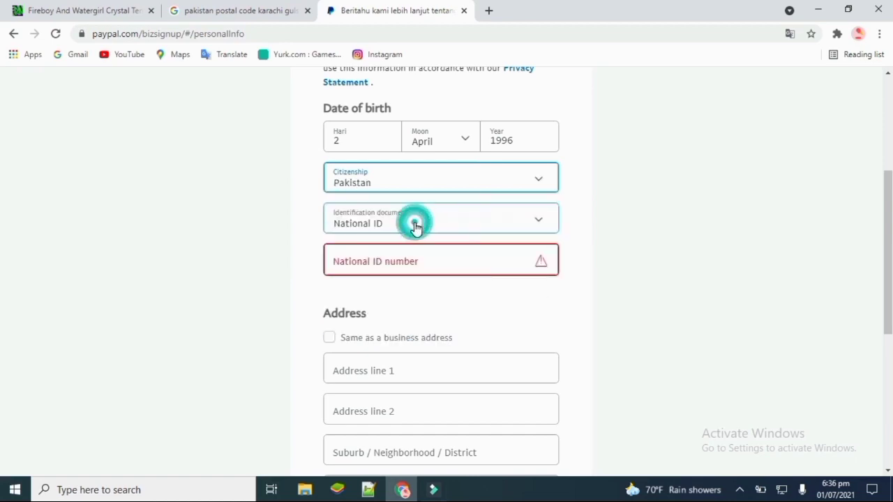
click(492, 227)
click(492, 228)
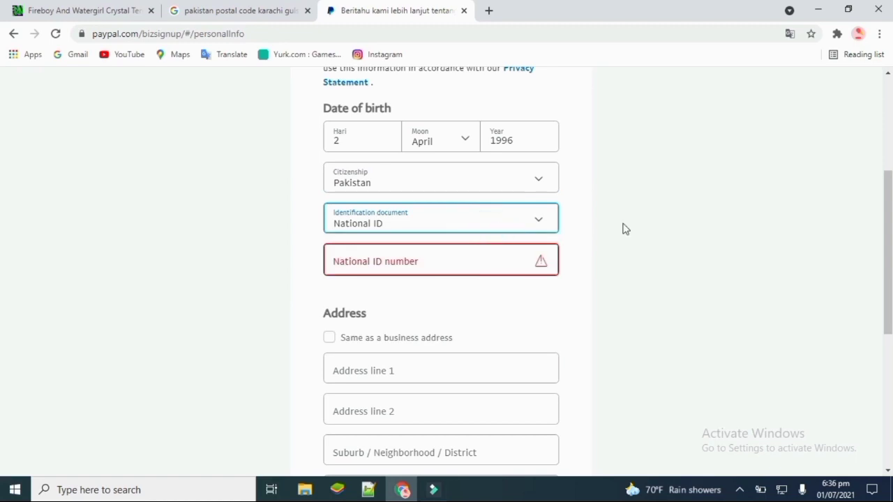
click(453, 266)
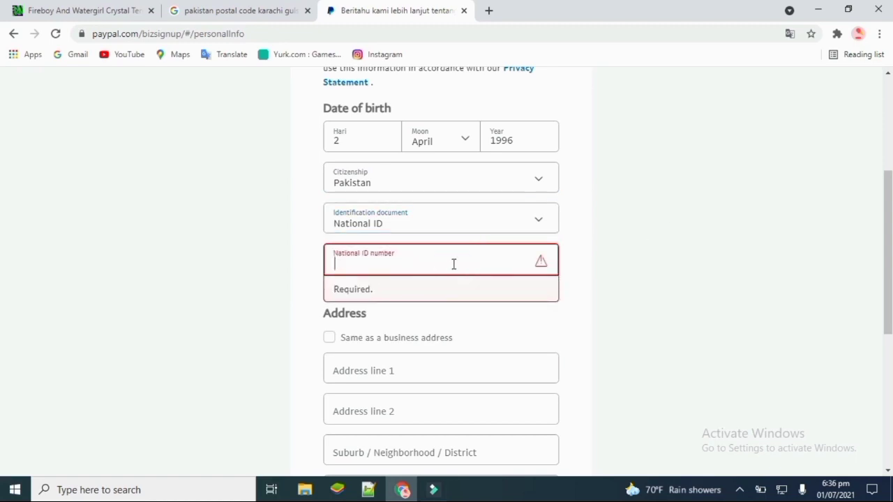
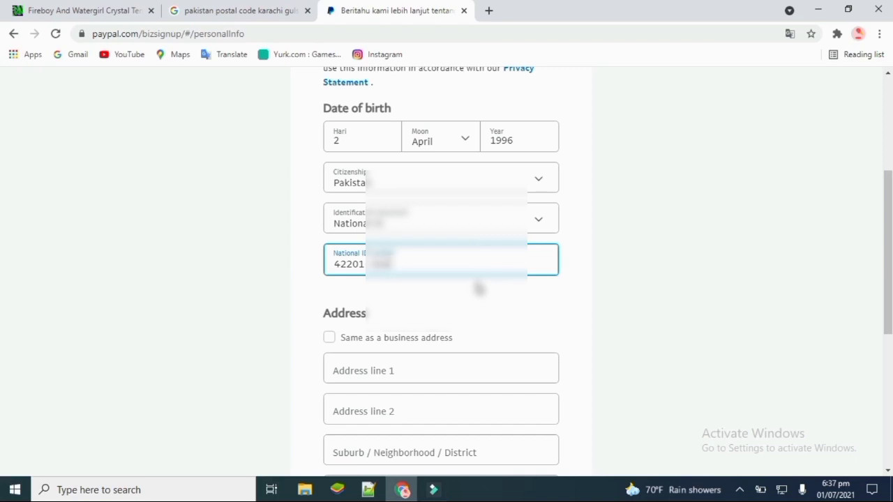
- Enter the national ID number, use the business address as home address, and send the form
scroll(2, 191, down, 3)
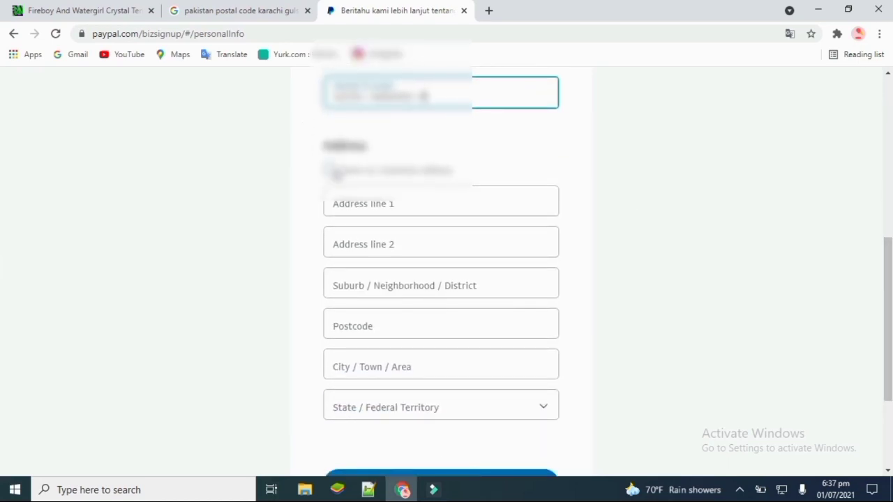
click(330, 169)
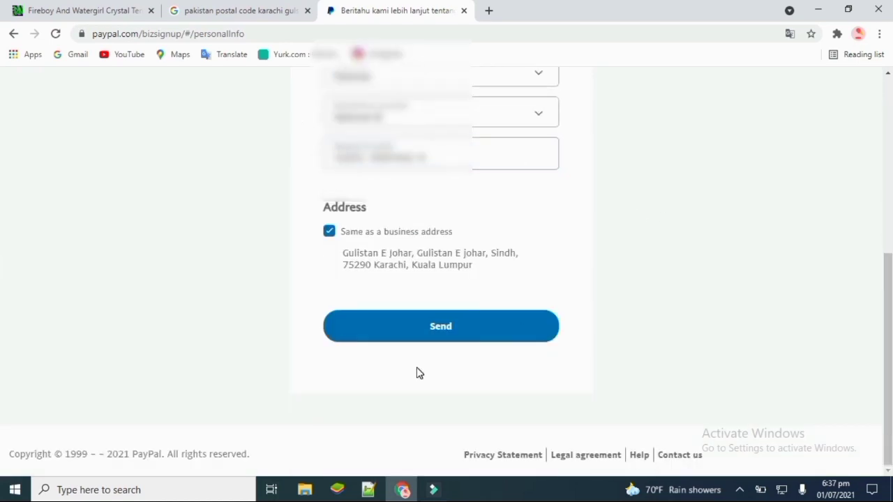
click(456, 338)
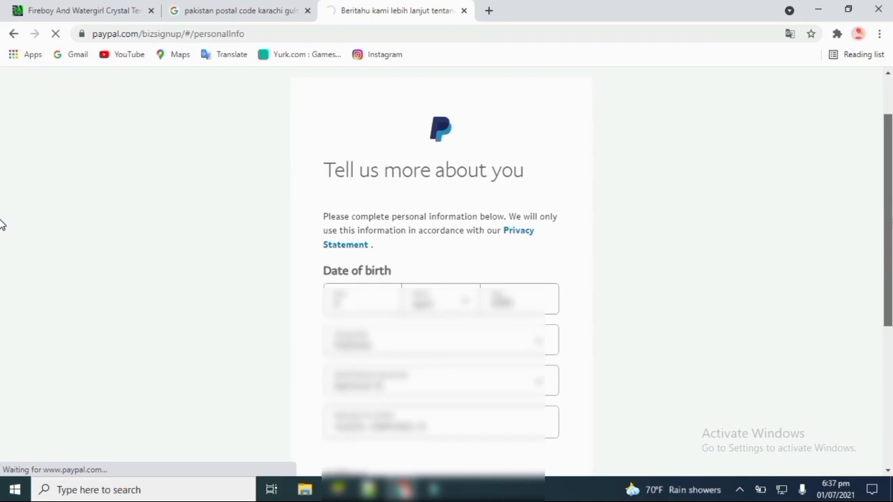
- Scroll the new business account welcome page and decline Chrome's offer to save the password
scroll(888, 300, down, 2)
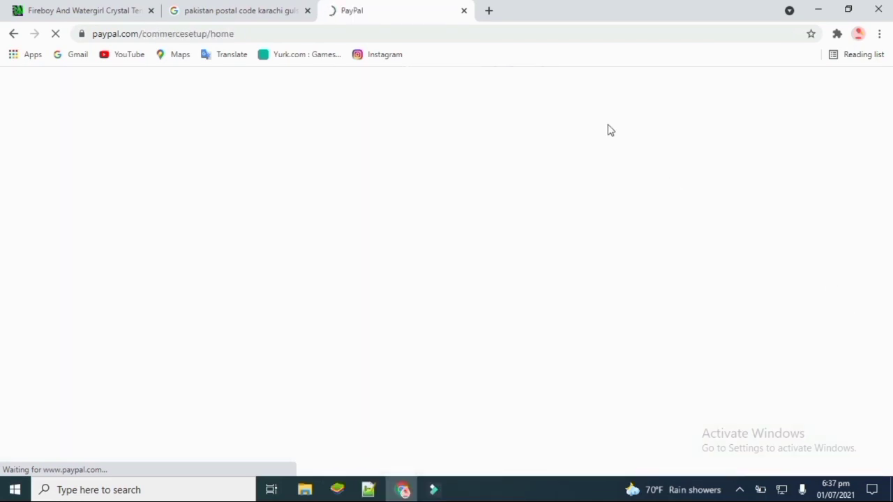
scroll(2, 178, down, 1)
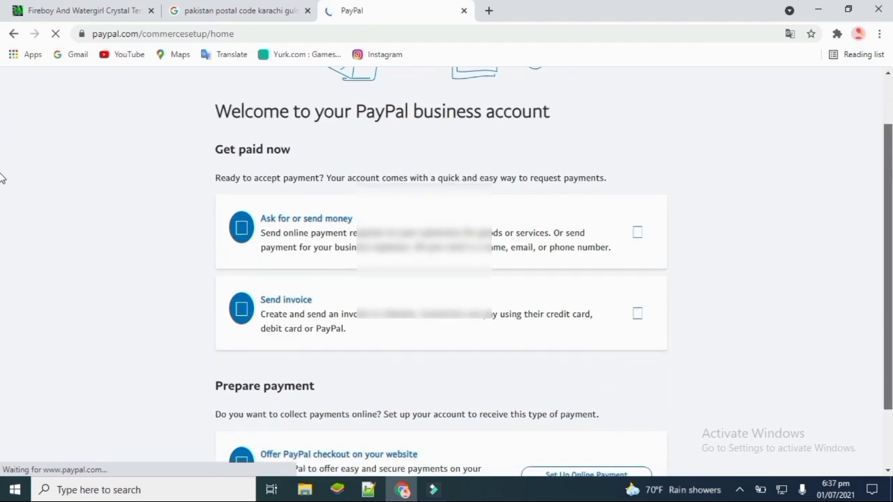
scroll(2, 253, down, 1)
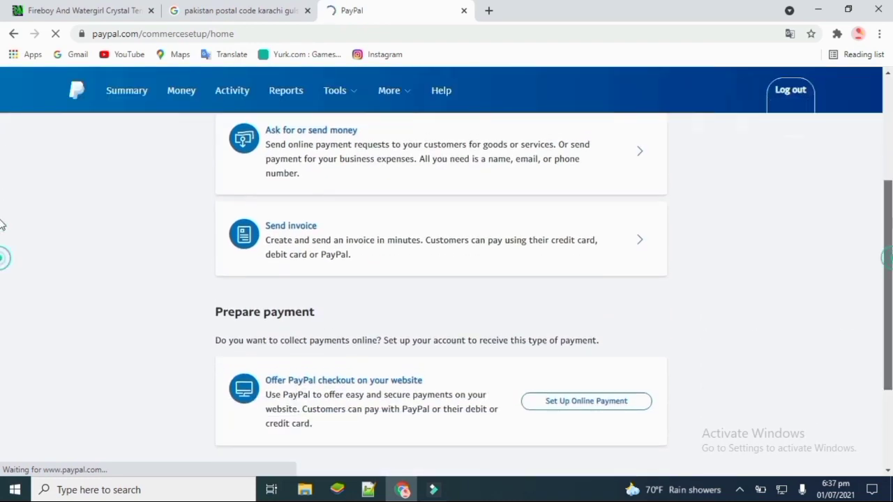
scroll(3, 230, up, 3)
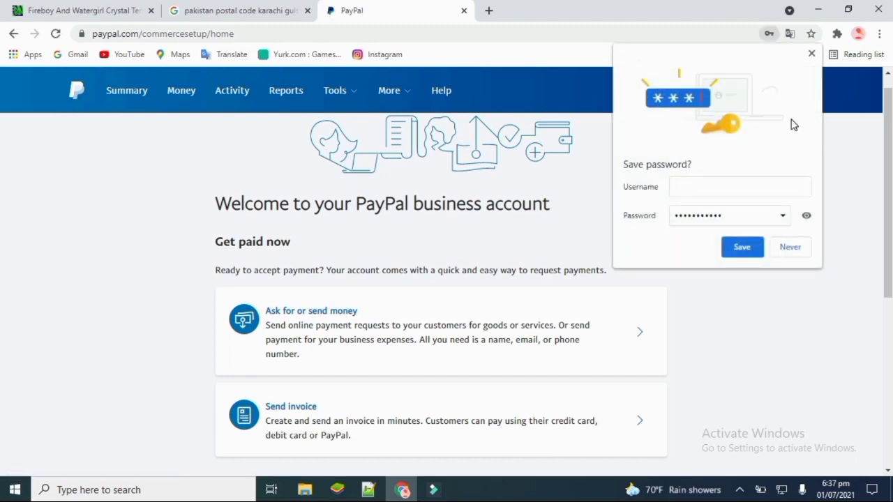
click(790, 248)
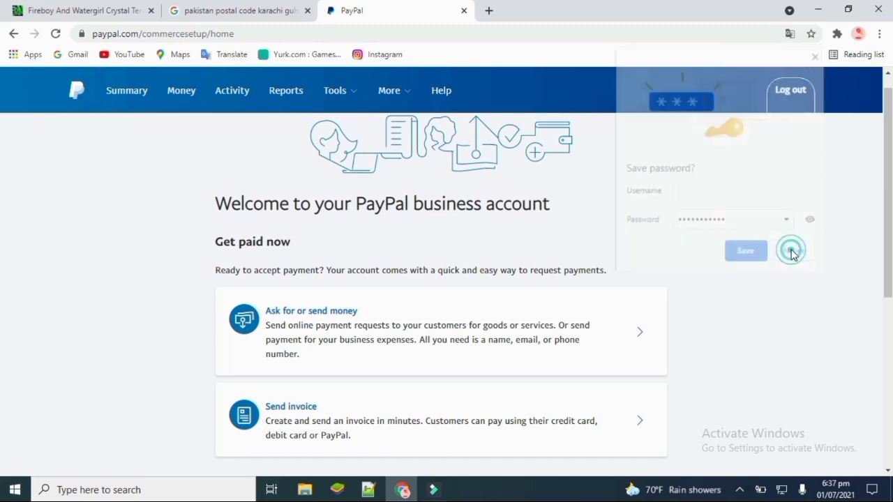
- Go to the Money page from the top navigation
scroll(2, 246, down, 2)
scroll(2, 245, down, 4)
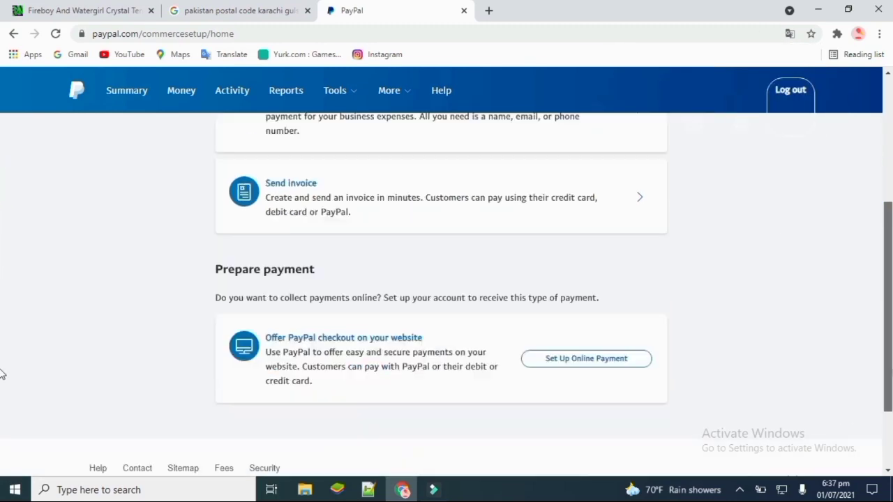
scroll(849, 189, up, 6)
scroll(854, 202, down, 4)
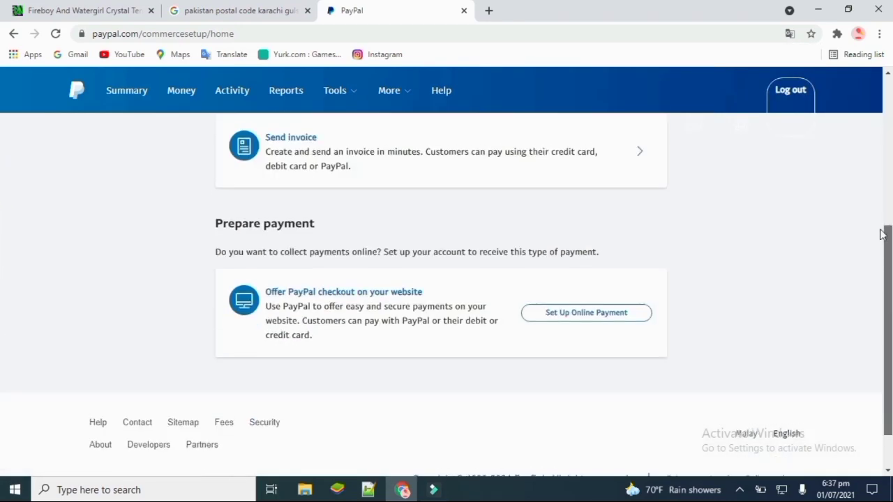
scroll(855, 202, up, 5)
click(182, 91)
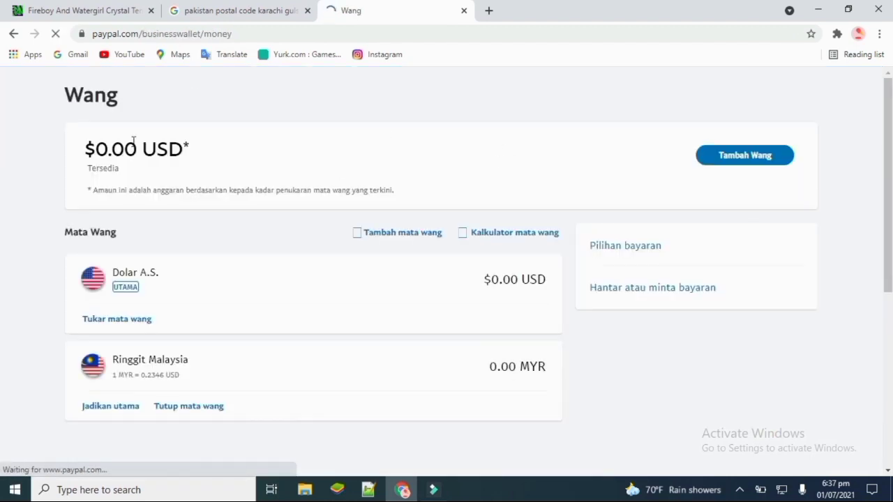
- Close the Malaysian ringgit currency, confirm the closure, and finish with Done
scroll(2, 209, down, 2)
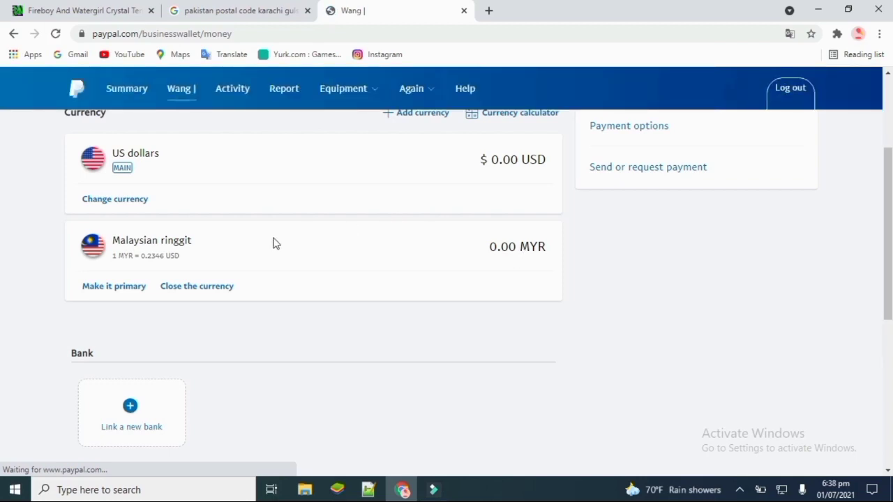
click(217, 287)
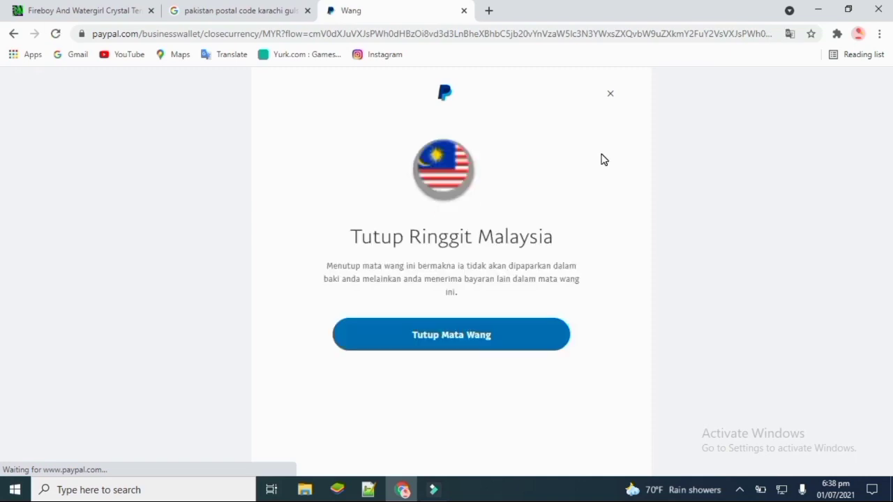
click(456, 329)
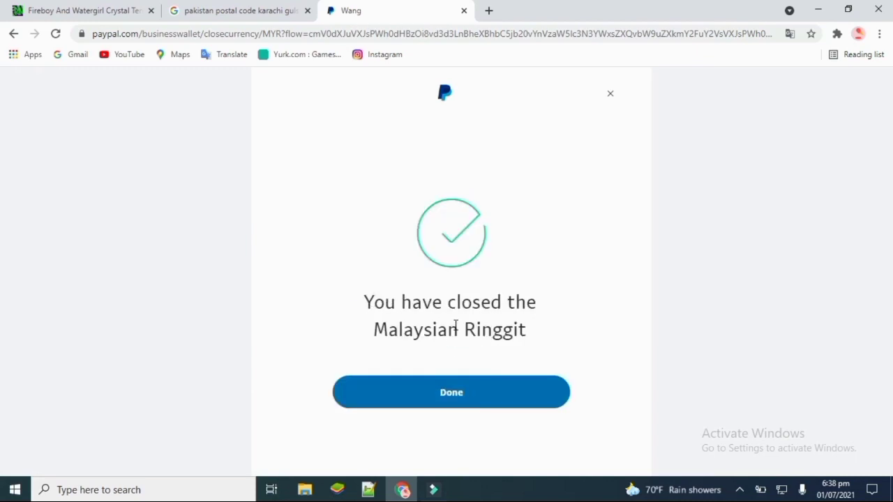
click(454, 393)
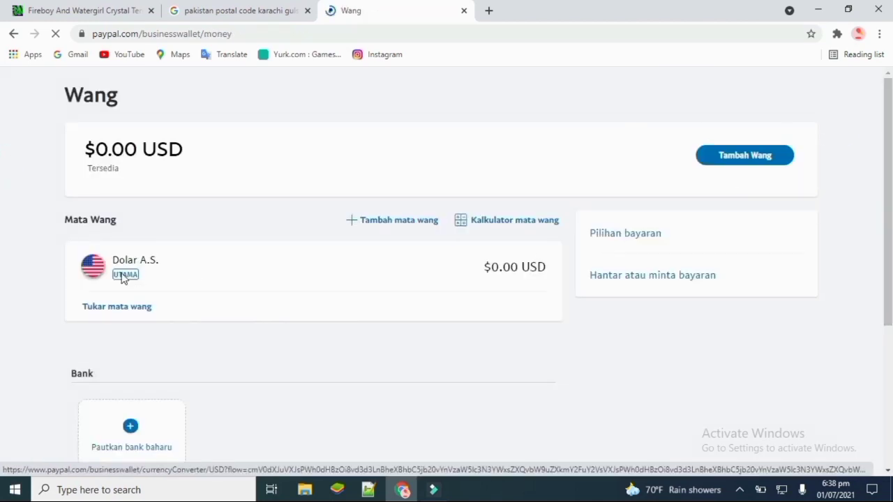
drag(102, 258, 164, 267)
click(165, 267)
triple_click(159, 262)
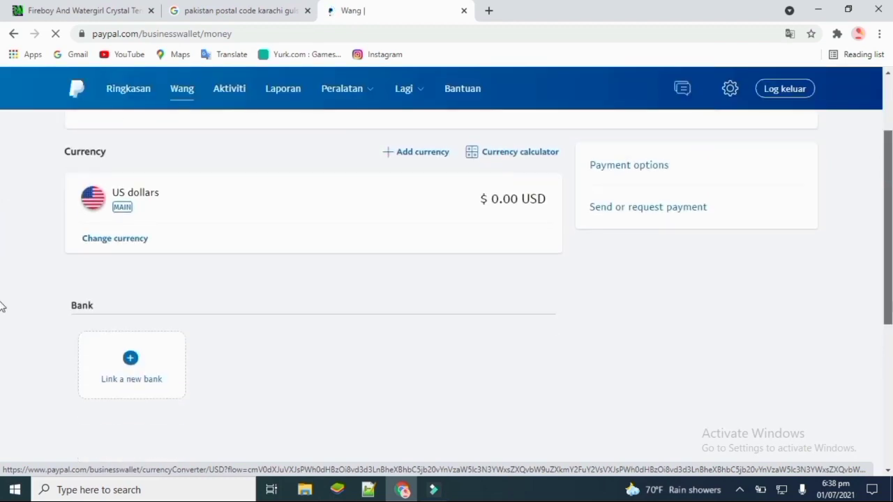
scroll(884, 319, down, 1)
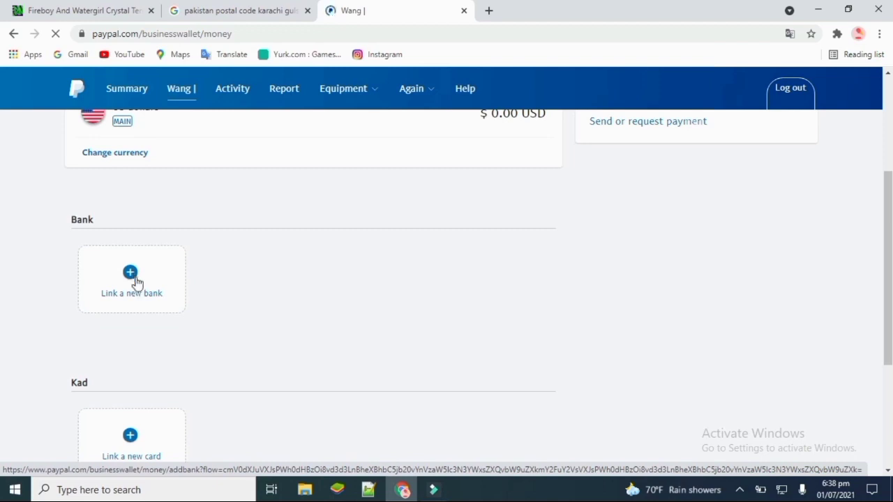
click(68, 263)
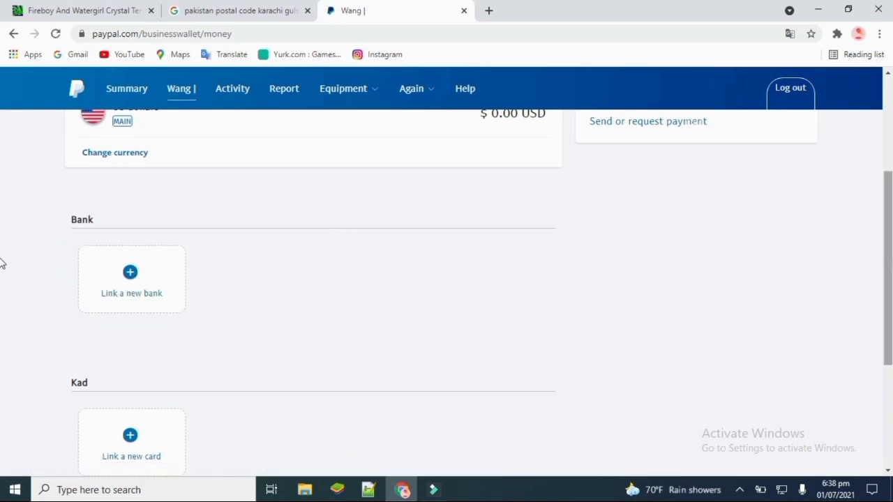
scroll(1, 339, down, 3)
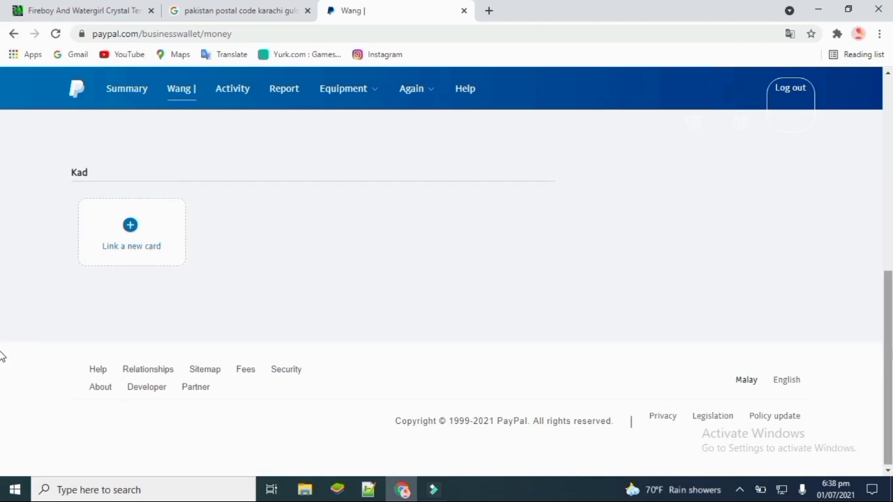
scroll(837, 186, up, 6)
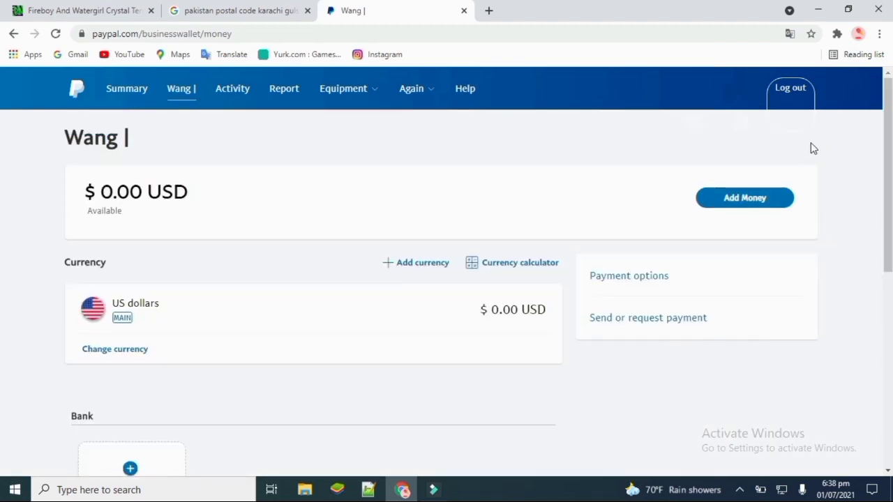
- Open the Summary dashboard and review the $0.00 USD PayPal balance
click(126, 91)
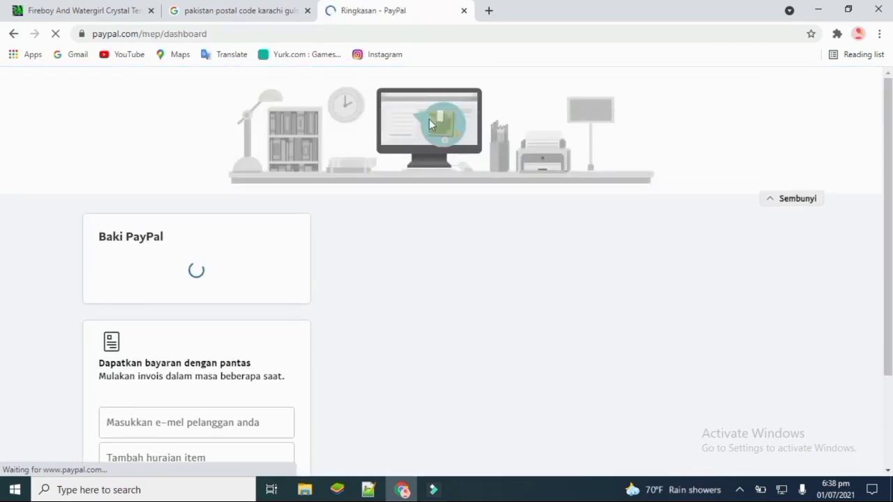
scroll(1, 90, down, 3)
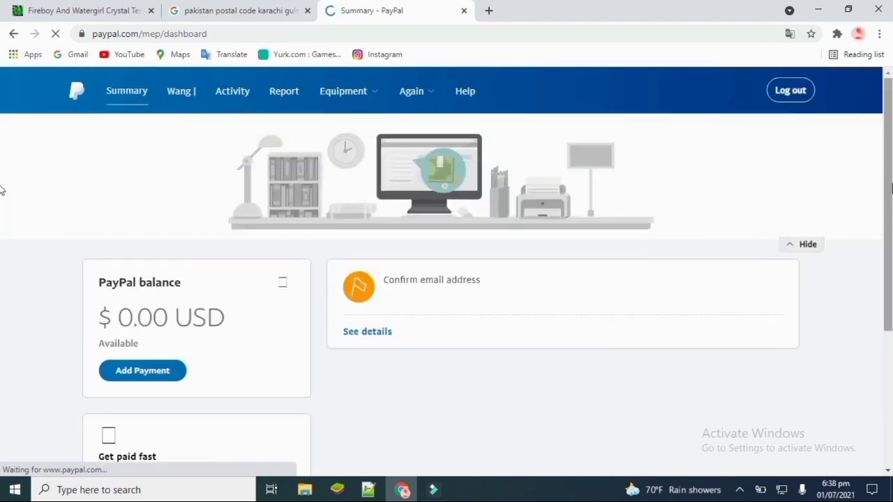
scroll(1, 209, down, 3)
scroll(2, 231, down, 1)
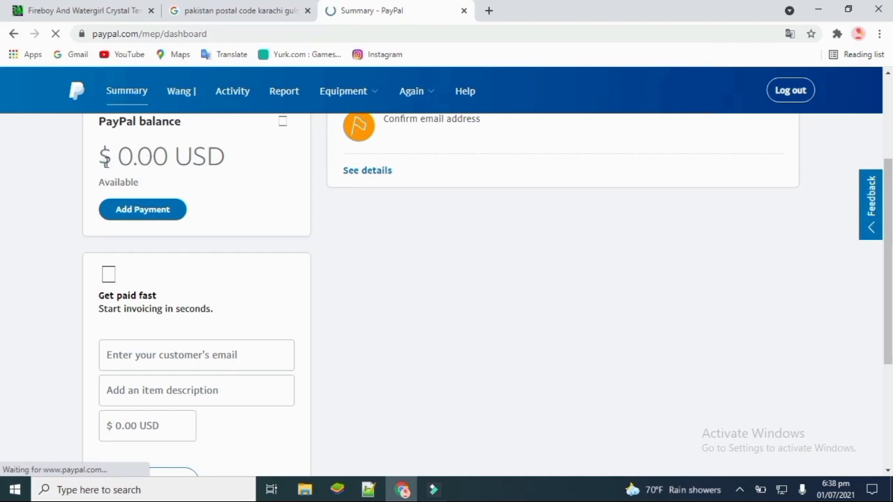
drag(105, 161, 231, 175)
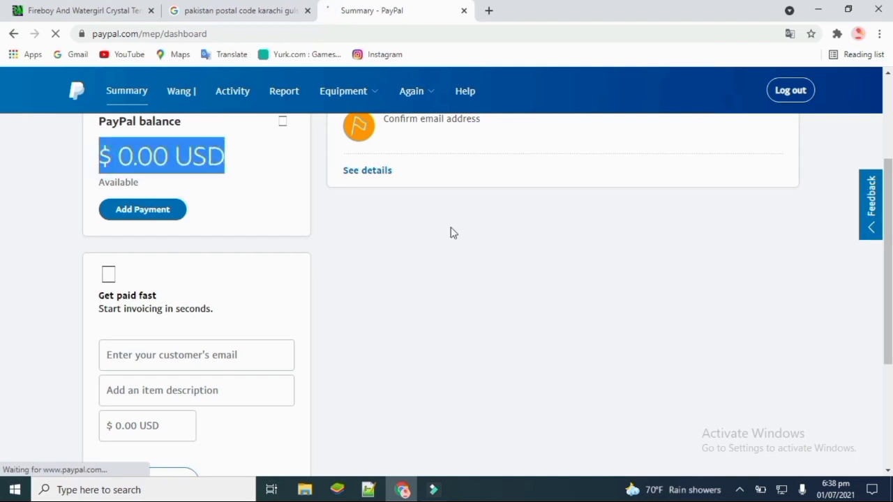
click(486, 237)
scroll(4, 223, down, 3)
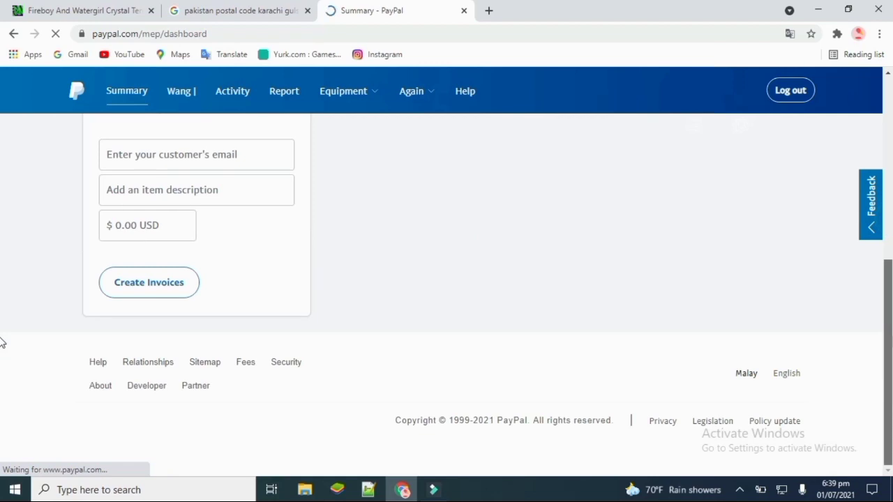
scroll(2, 314, up, 5)
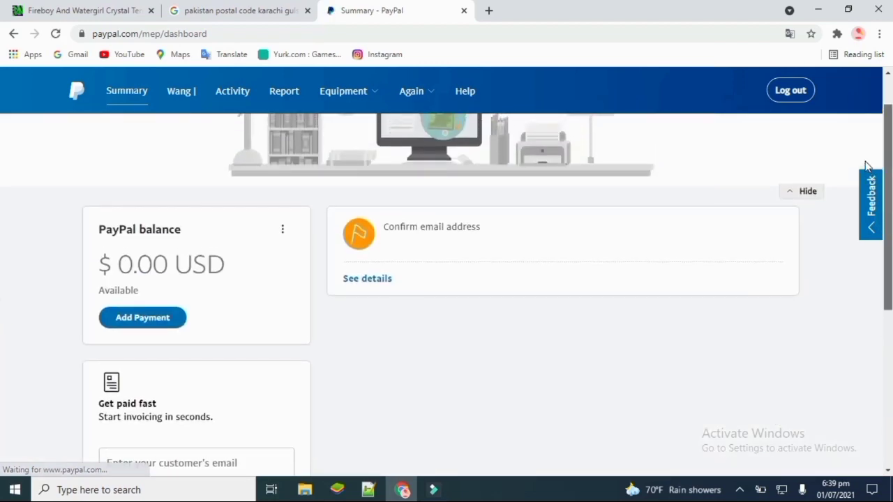